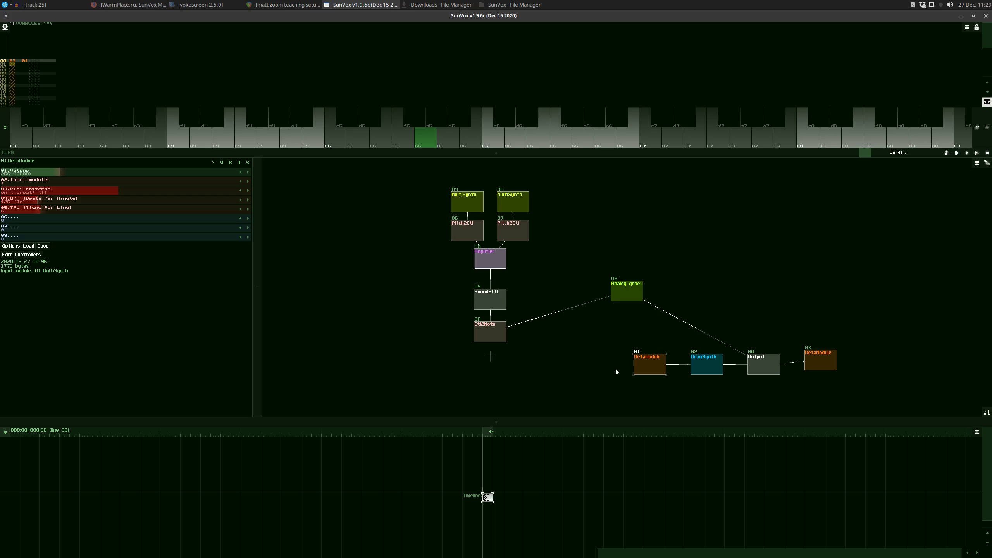
Step: Audition MetaModule 01 with a note, inspect the MultiSynth inside it, and return to the main project
{"action": "mouse_move", "coordinate": [643, 369]}
{"action": "left_mouse_down"}
{"action": "mouse_move", "coordinate": [612, 382]}
{"action": "mouse_move", "coordinate": [663, 365]}
{"action": "mouse_move", "coordinate": [652, 375]}
{"action": "mouse_move", "coordinate": [643, 366]}
{"action": "mouse_move", "coordinate": [651, 359]}
{"action": "mouse_move", "coordinate": [639, 363]}
{"action": "mouse_move", "coordinate": [651, 372]}
{"action": "left_mouse_up"}
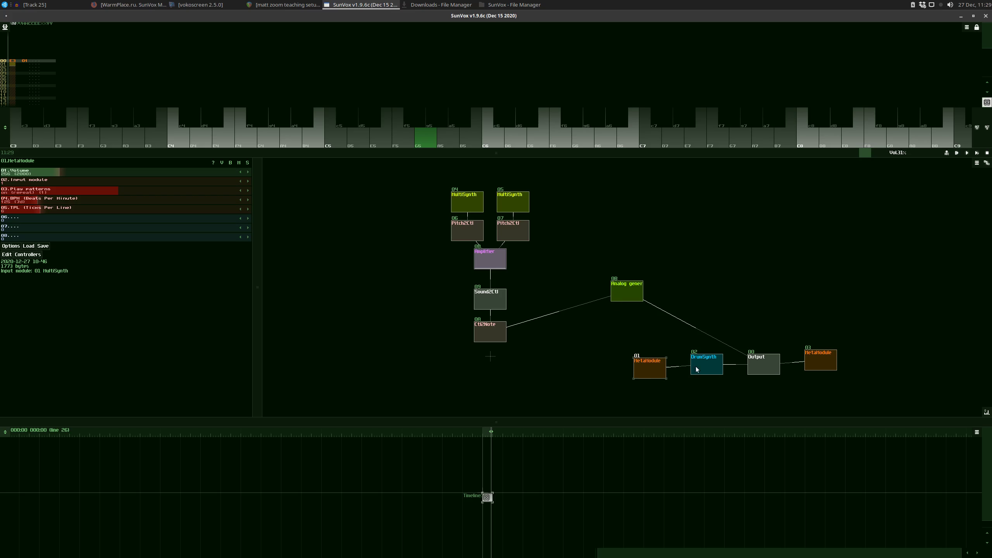
{"action": "left_click", "coordinate": [532, 136]}
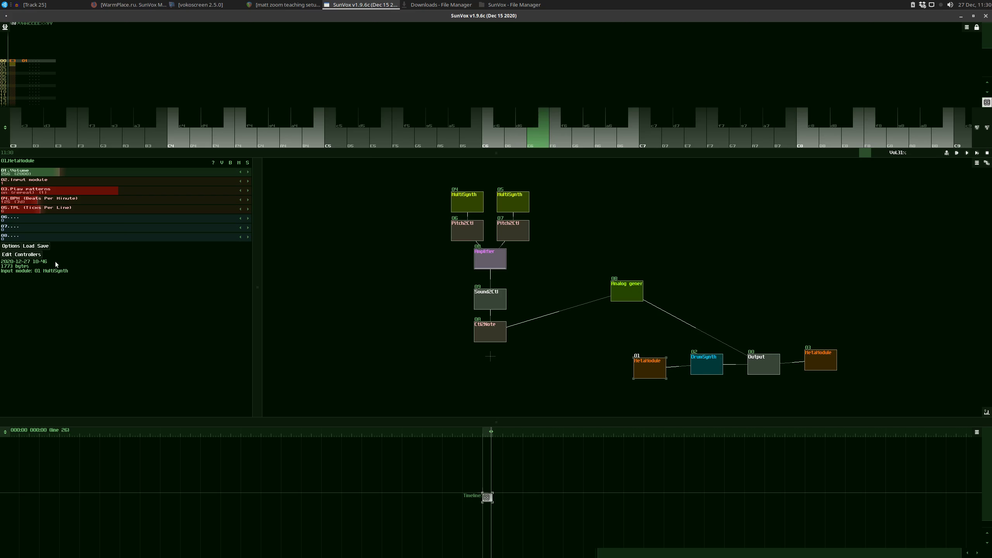
{"action": "left_click", "coordinate": [7, 254]}
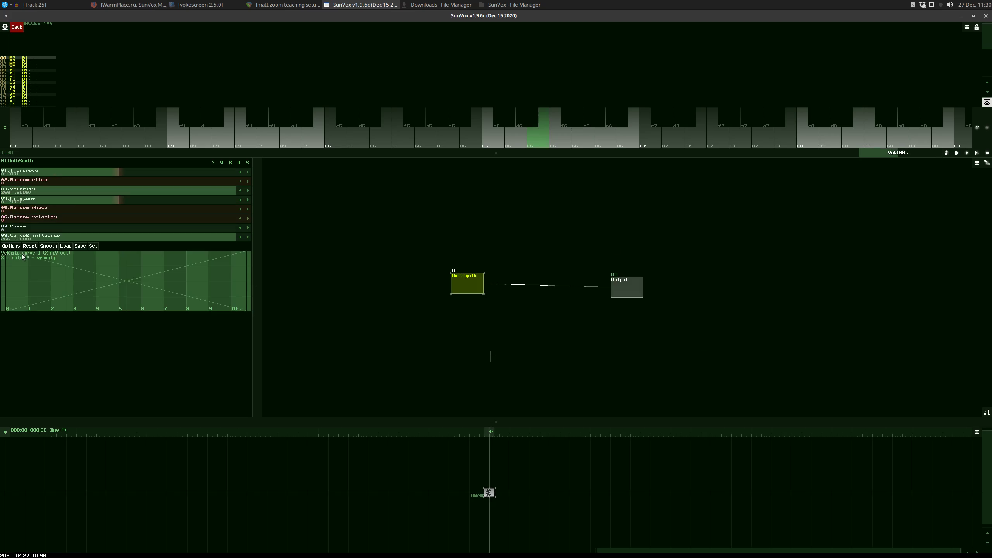
{"action": "left_click", "coordinate": [17, 27]}
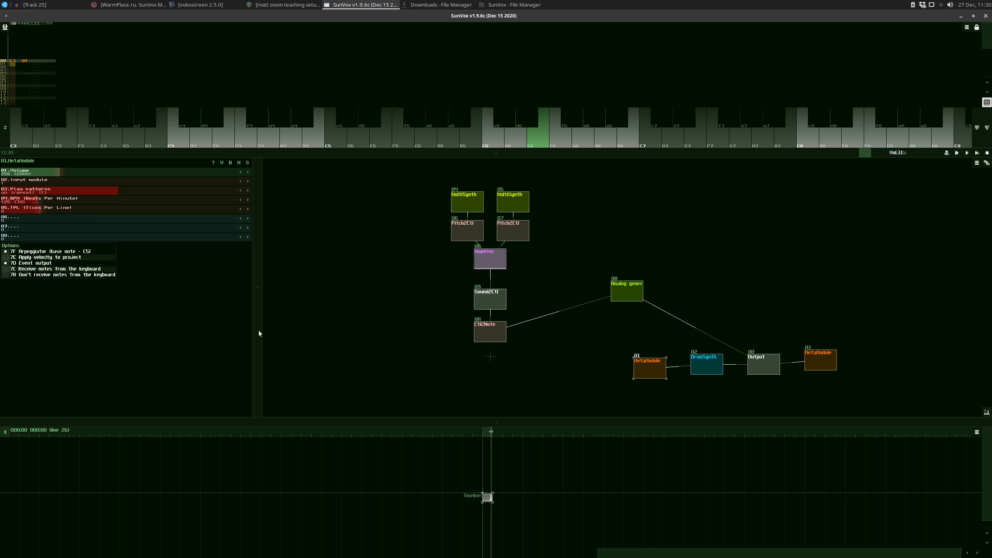
Step: View the module properties of MetaModule 01 and close them without changes
{"action": "left_click", "coordinate": [397, 359]}
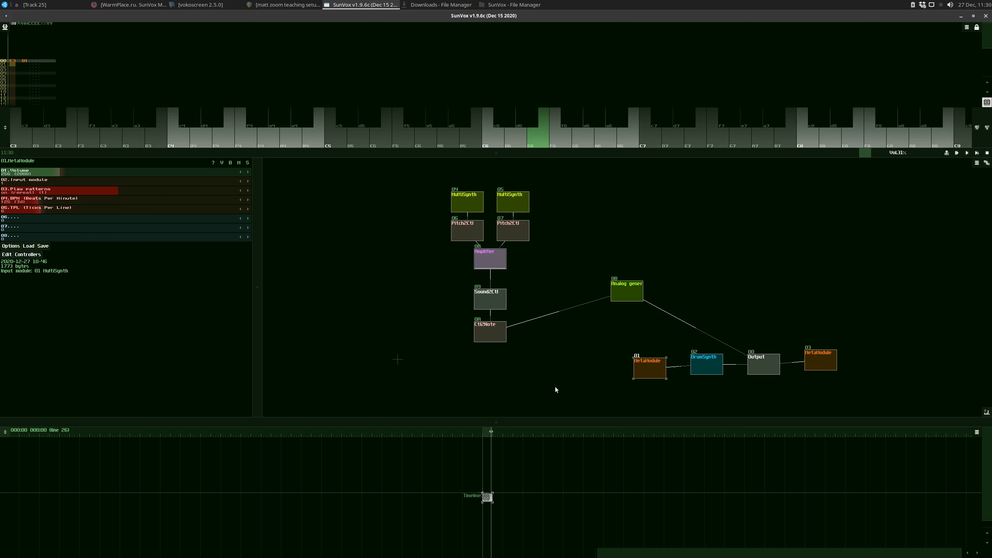
{"action": "double_click", "coordinate": [645, 364]}
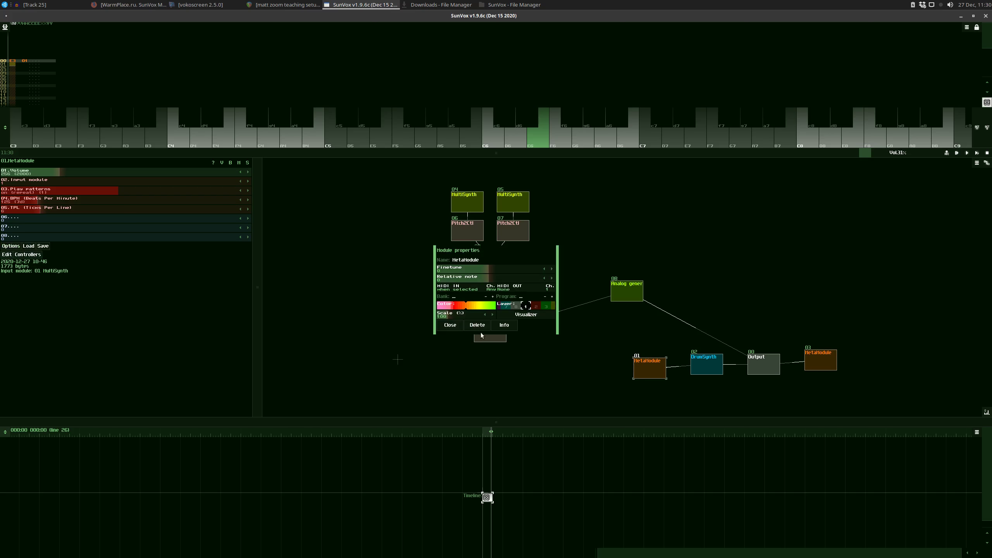
{"action": "left_click", "coordinate": [450, 324]}
{"action": "left_click", "coordinate": [598, 359]}
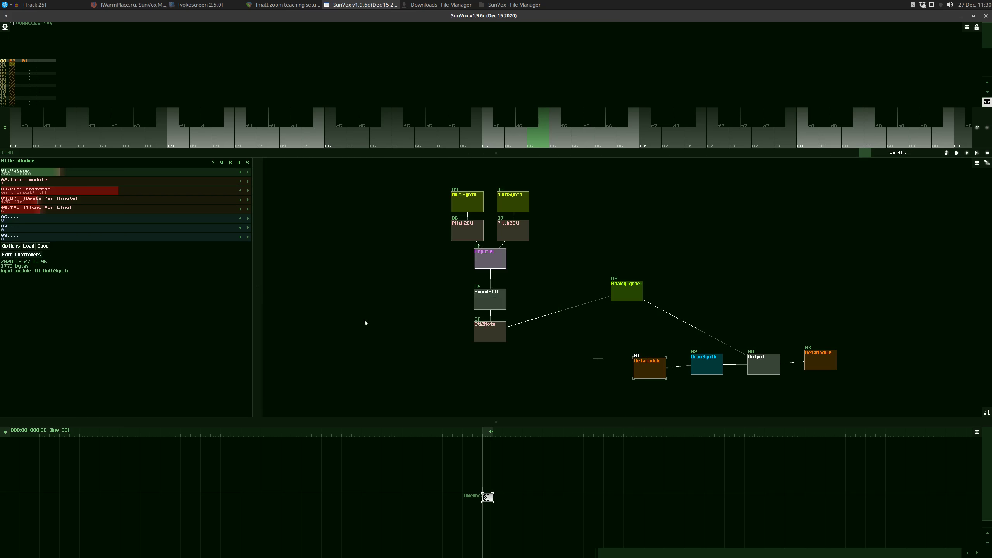
Step: Review the options of MetaModule 01 and trigger it with a C5 note
{"action": "left_click", "coordinate": [11, 246]}
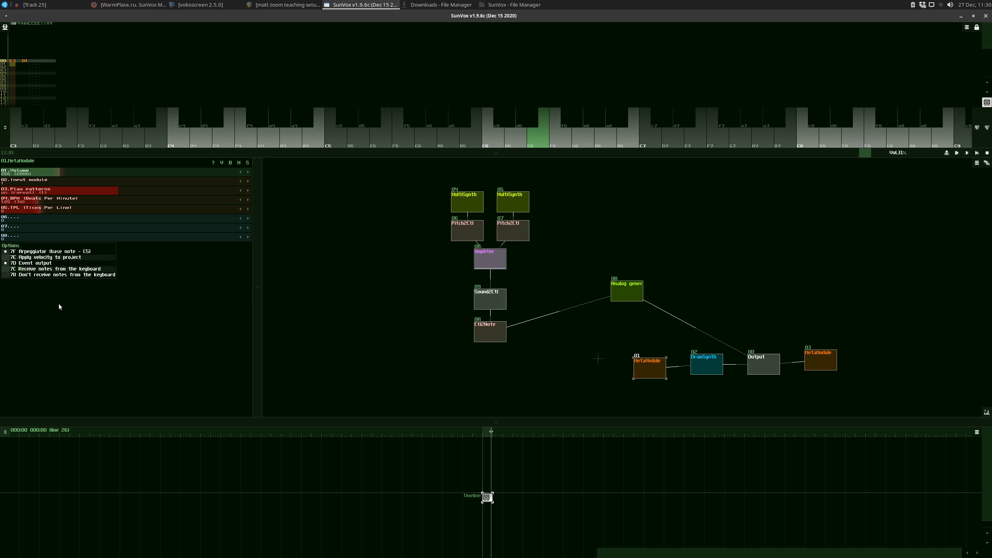
{"action": "left_click", "coordinate": [344, 340]}
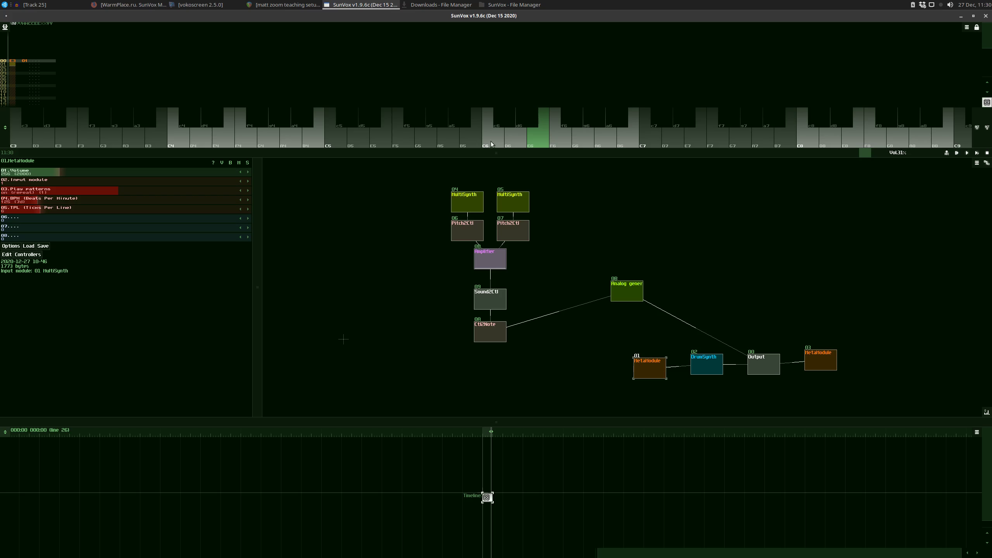
{"action": "left_click", "coordinate": [336, 140]}
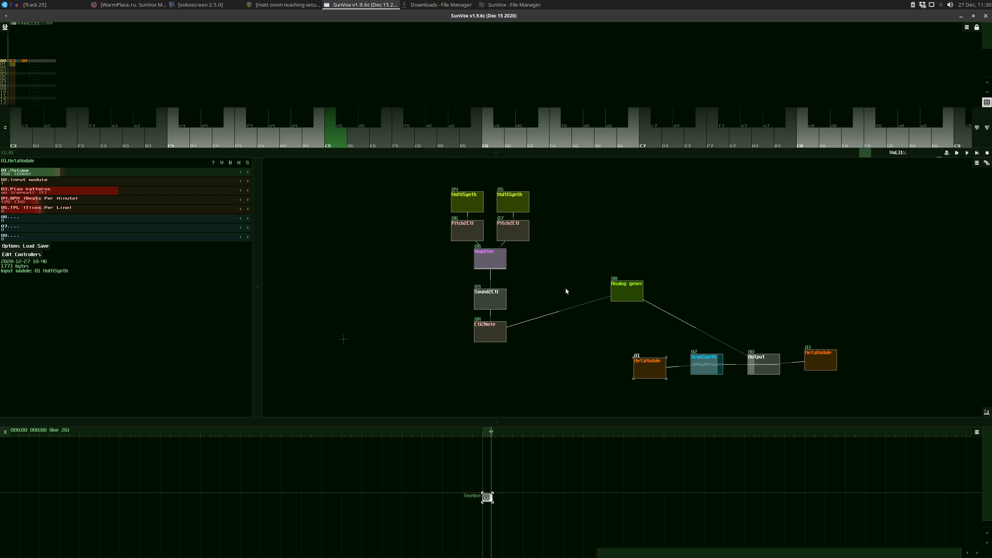
{"action": "left_click", "coordinate": [657, 377]}
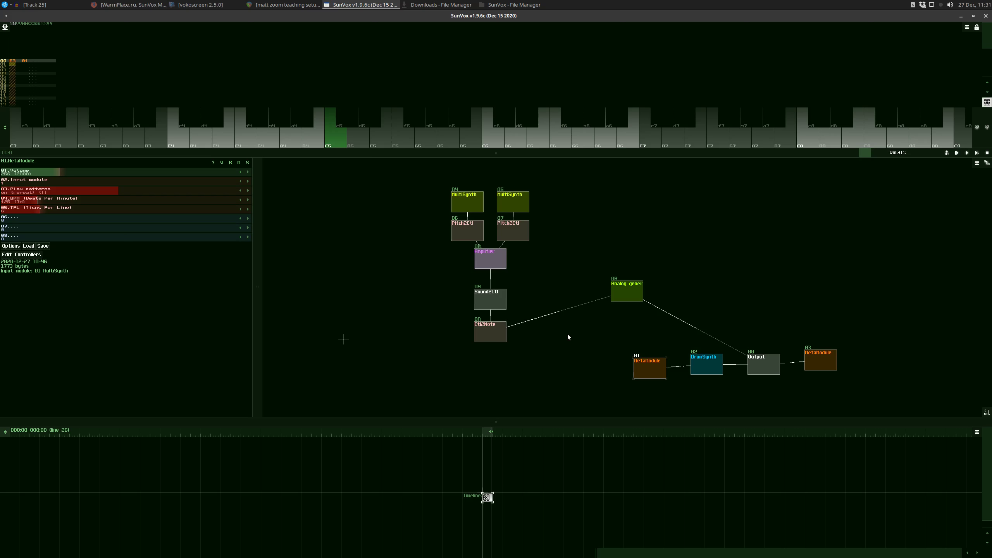
Step: Space the two MultiSynths and the Amplifier slightly apart, and review the controllers of MultiSynth 04 and the Amplifier
{"action": "mouse_move", "coordinate": [477, 192]}
{"action": "left_mouse_down"}
{"action": "mouse_move", "coordinate": [479, 181]}
{"action": "mouse_move", "coordinate": [480, 195]}
{"action": "mouse_move", "coordinate": [513, 204]}
{"action": "mouse_move", "coordinate": [473, 201]}
{"action": "mouse_move", "coordinate": [485, 201]}
{"action": "left_mouse_up"}
{"action": "left_click_drag", "start_coordinate": [498, 258], "coordinate": [485, 264]}
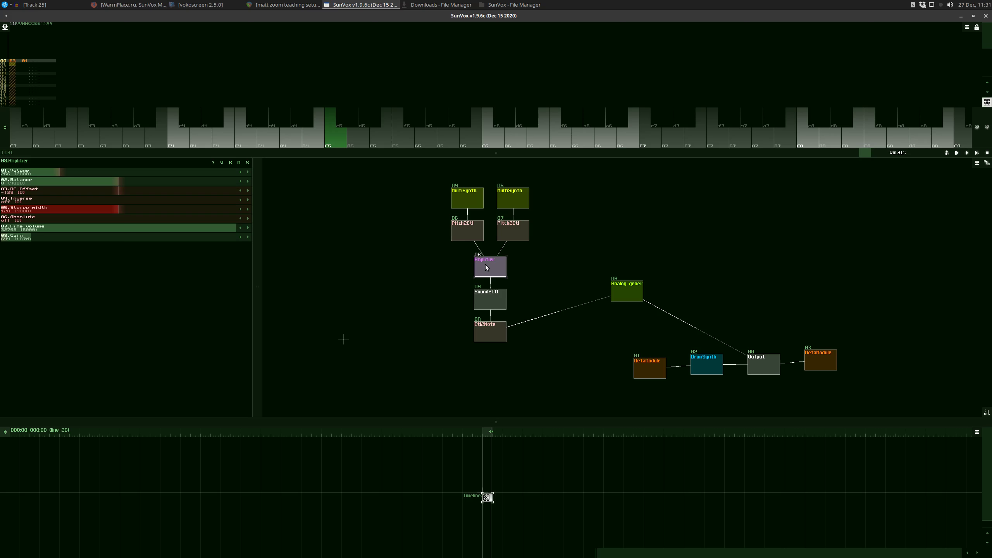
{"action": "left_click", "coordinate": [468, 200]}
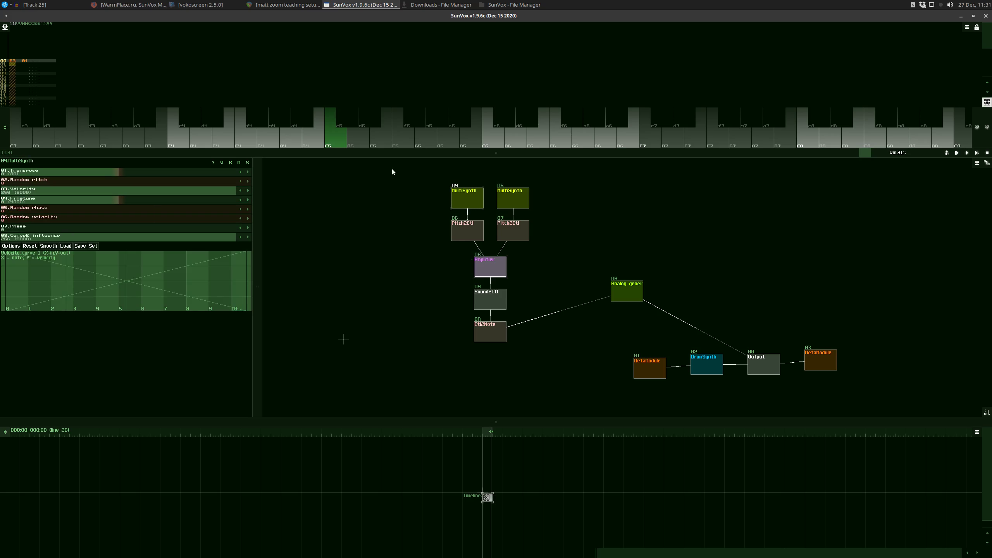
{"action": "mouse_move", "coordinate": [467, 197]}
{"action": "left_mouse_down"}
{"action": "mouse_move", "coordinate": [454, 191]}
{"action": "mouse_move", "coordinate": [467, 199]}
{"action": "left_mouse_up"}
{"action": "left_click", "coordinate": [487, 270]}
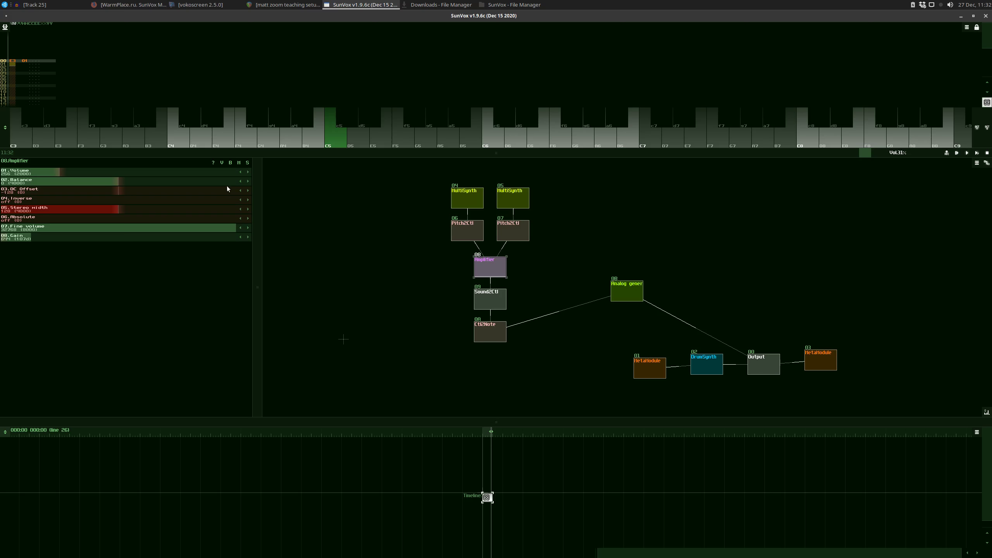
Step: Inspect the OUT min and OUT max of Pitch2Ctl 06 and the DC Offset controller of the Amplifier it drives
{"action": "left_click", "coordinate": [462, 230]}
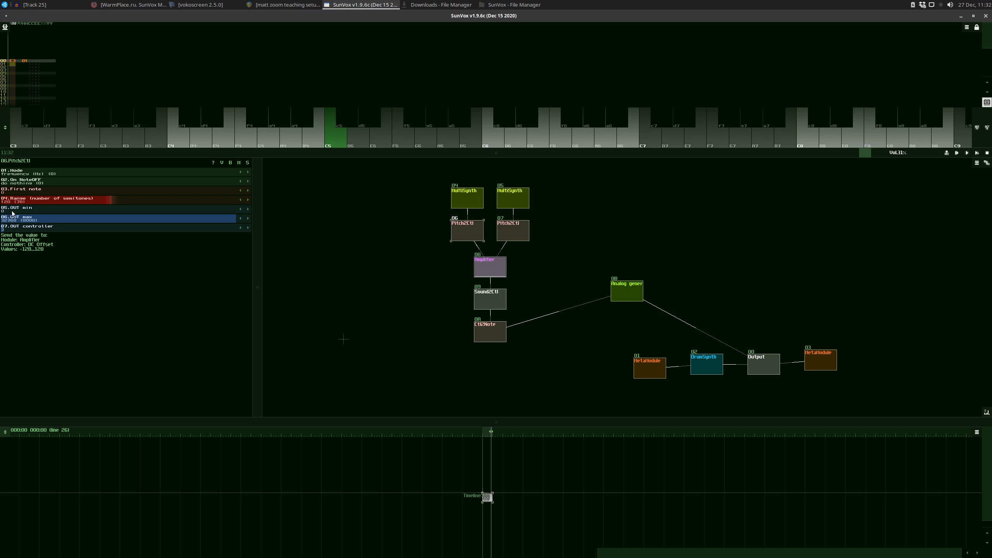
{"action": "mouse_move", "coordinate": [12, 211]}
{"action": "left_mouse_down"}
{"action": "mouse_move", "coordinate": [23, 210]}
{"action": "mouse_move", "coordinate": [1, 208]}
{"action": "left_mouse_up"}
{"action": "left_click_drag", "start_coordinate": [8, 222], "coordinate": [239, 228]}
{"action": "left_click", "coordinate": [488, 274]}
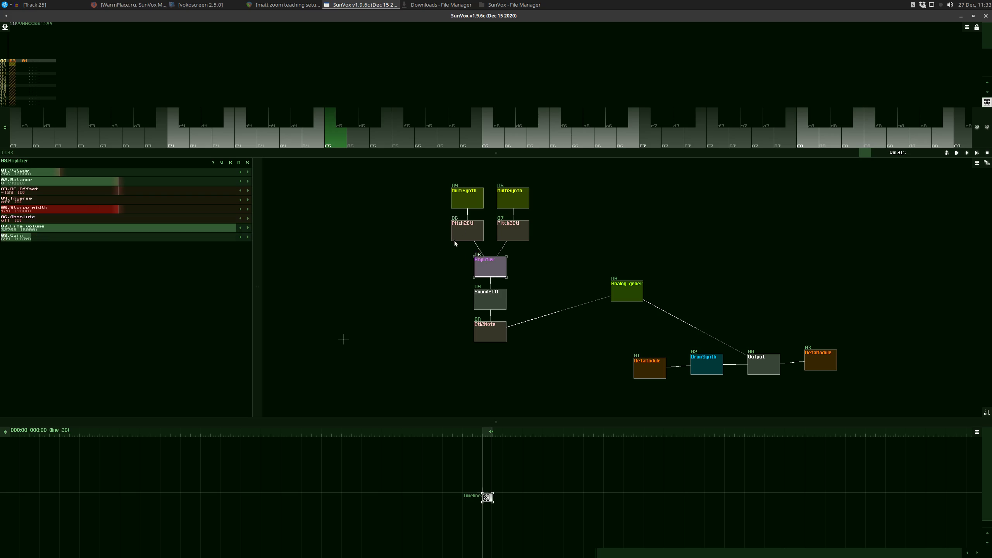
{"action": "left_click", "coordinate": [474, 227]}
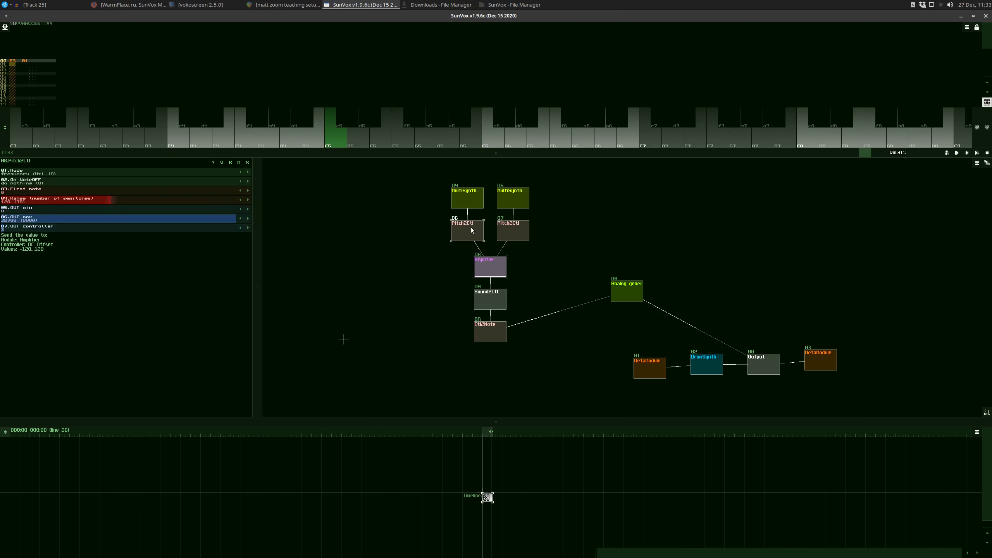
Step: Line up MultiSynth 04 above Pitch2Ctl 06 and play a C5 note through it
{"action": "left_click_drag", "start_coordinate": [471, 225], "coordinate": [461, 201]}
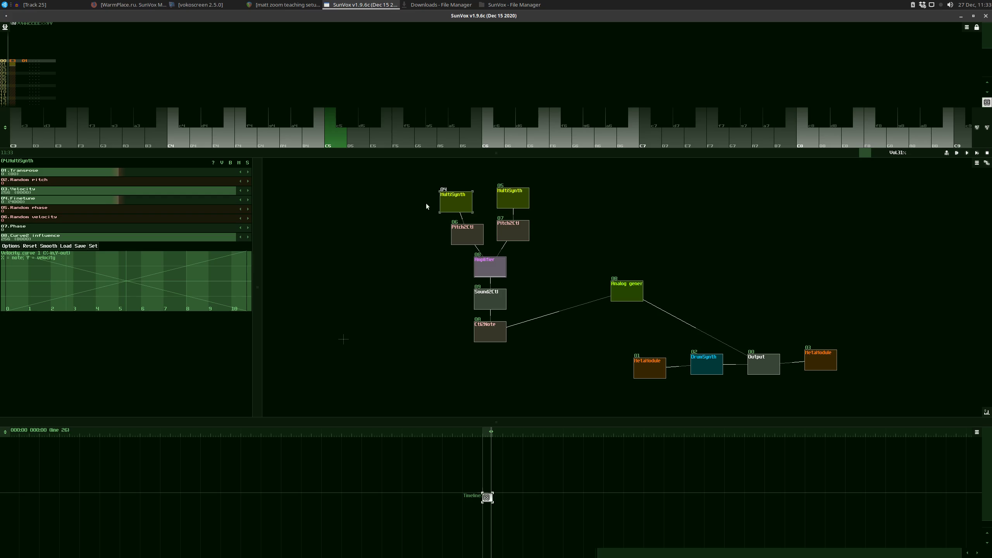
{"action": "left_click_drag", "start_coordinate": [456, 203], "coordinate": [477, 201]}
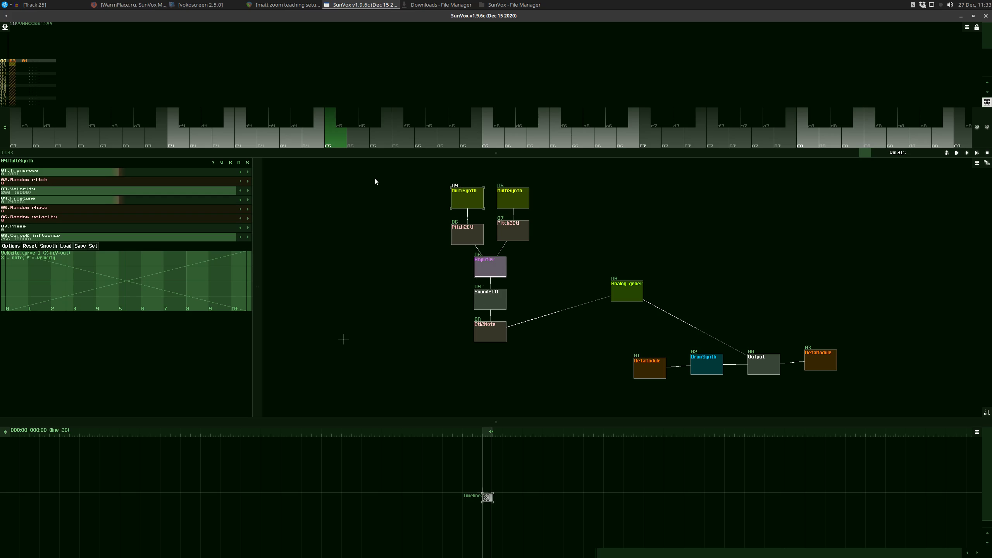
{"action": "left_click", "coordinate": [334, 144]}
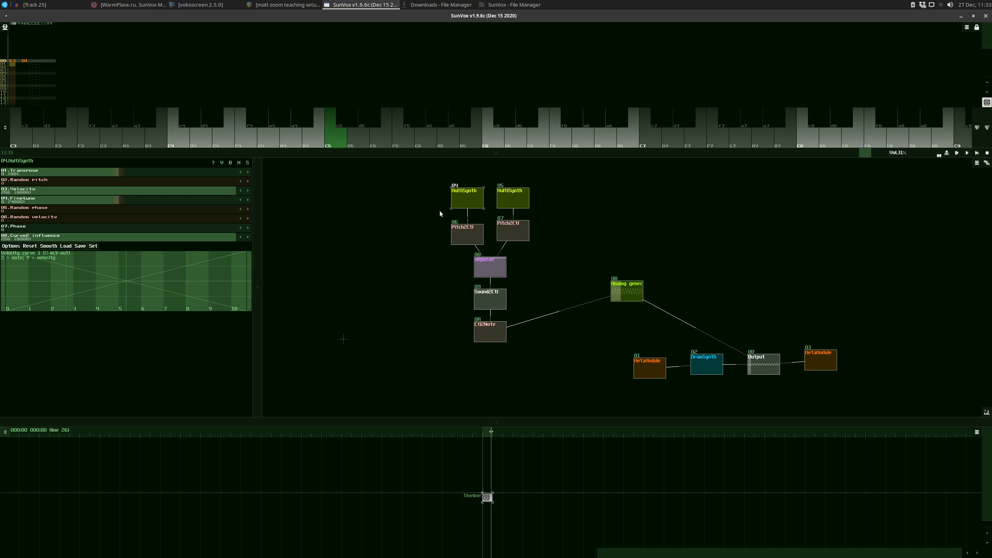
Step: Check MultiSynth 05 and the OUT min and OUT max controllers of Pitch2Ctl 07 beneath it
{"action": "mouse_move", "coordinate": [514, 199]}
{"action": "left_mouse_down"}
{"action": "mouse_move", "coordinate": [583, 203]}
{"action": "mouse_move", "coordinate": [519, 195]}
{"action": "mouse_move", "coordinate": [533, 196]}
{"action": "mouse_move", "coordinate": [520, 204]}
{"action": "left_mouse_up"}
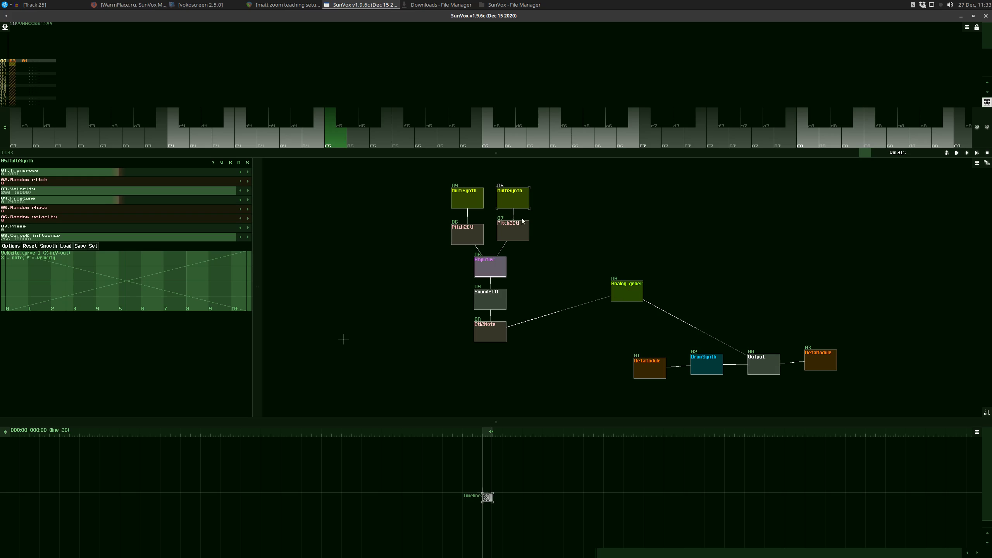
{"action": "left_click_drag", "start_coordinate": [509, 197], "coordinate": [516, 198]}
{"action": "left_click", "coordinate": [509, 229]}
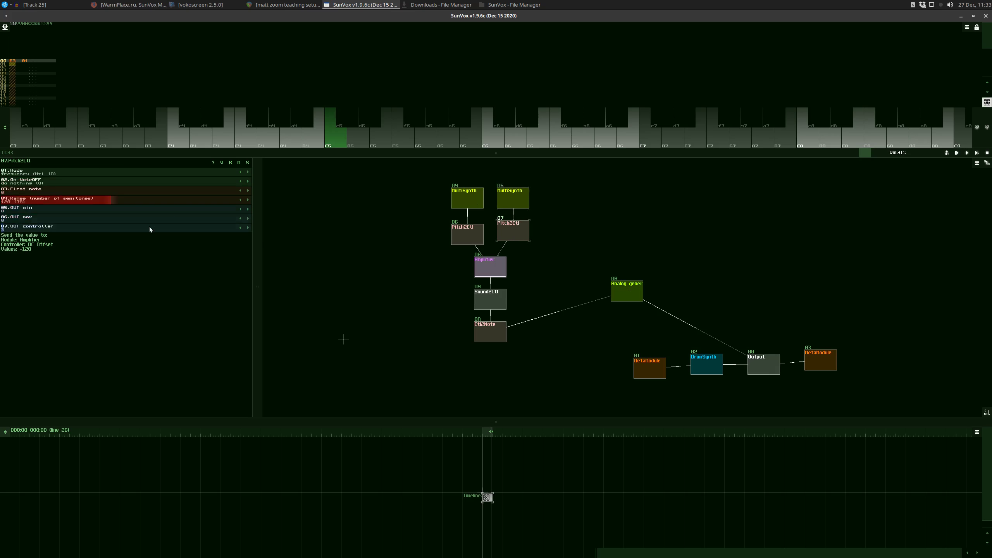
{"action": "left_click", "coordinate": [2, 211]}
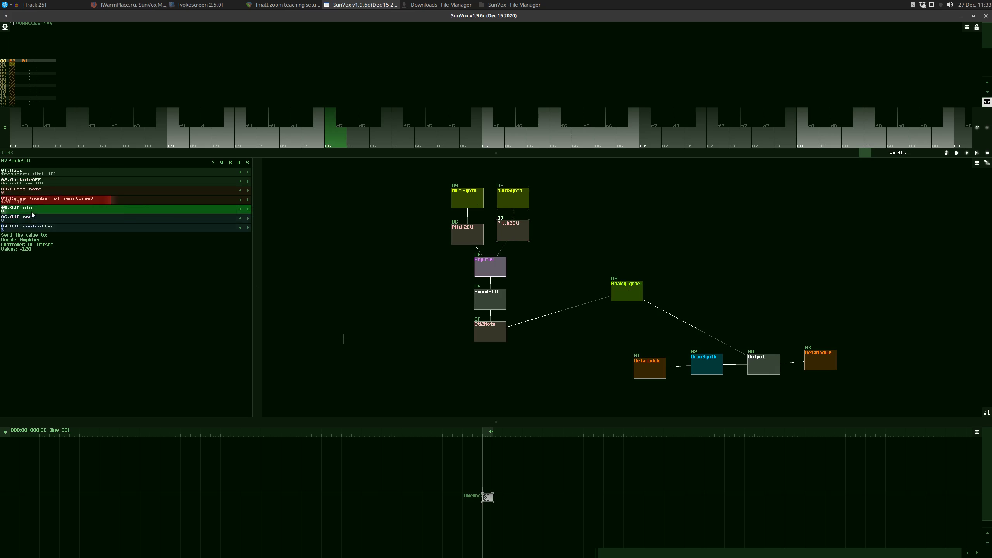
{"action": "left_click", "coordinate": [3, 220]}
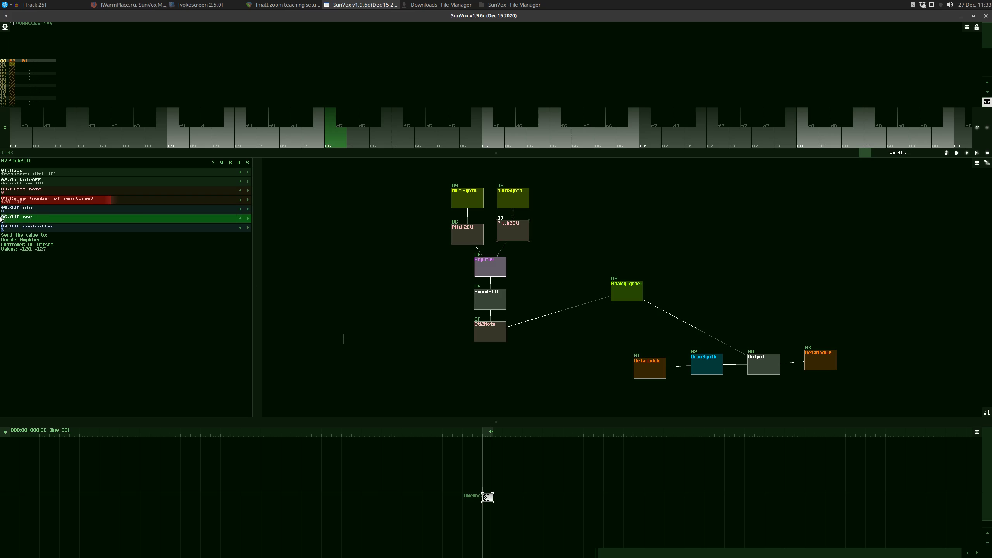
Step: Review the Amplifier's controllers, play C5 through MultiSynth 04 to test the chain, and select MultiSynth 05
{"action": "left_click", "coordinate": [516, 195]}
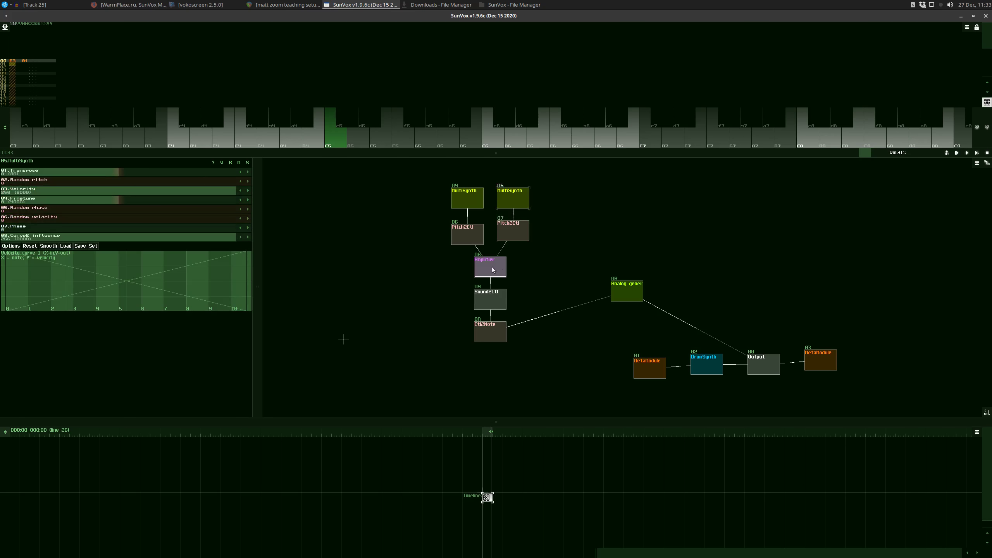
{"action": "left_click", "coordinate": [473, 264]}
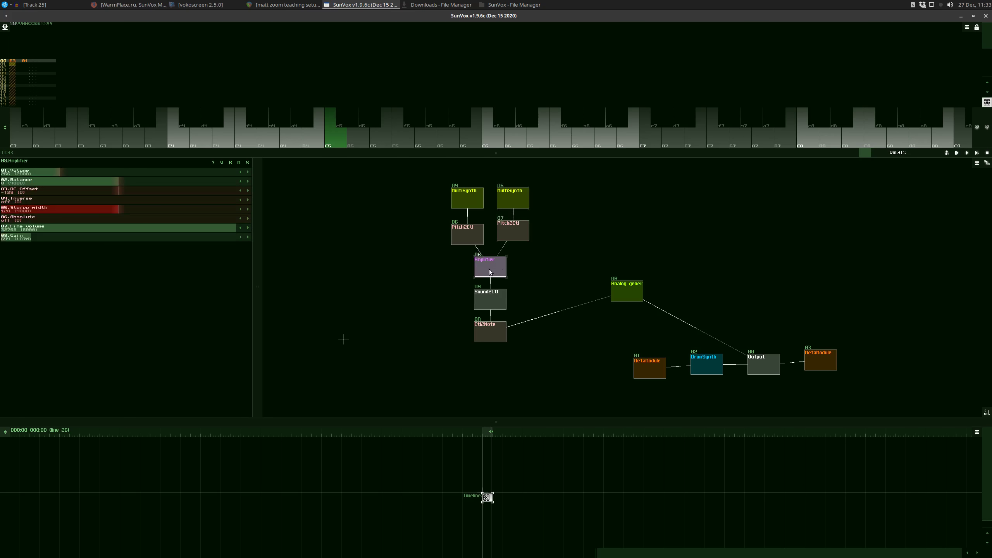
{"action": "left_click", "coordinate": [456, 192]}
{"action": "left_click", "coordinate": [336, 144]}
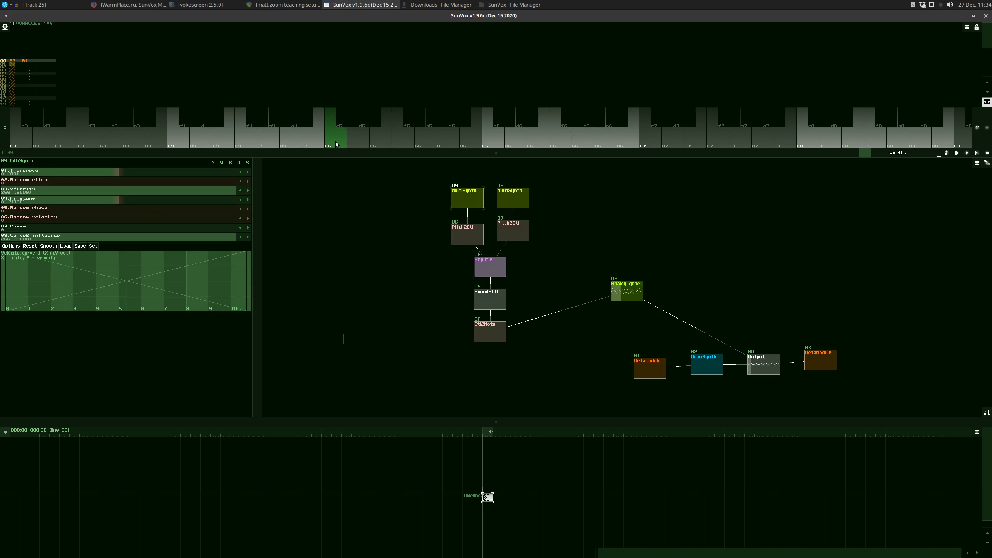
{"action": "left_click", "coordinate": [506, 192]}
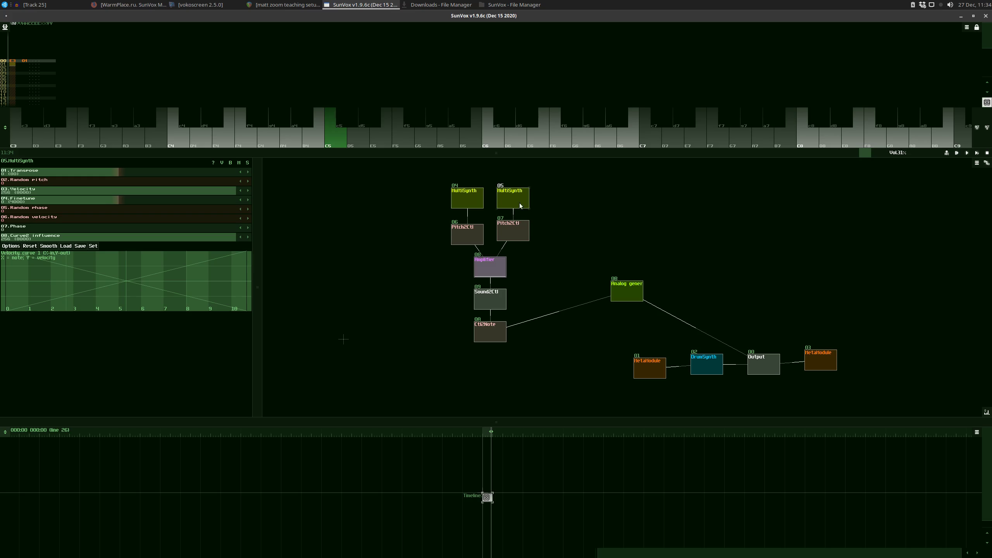
Step: Move MetaModule 01 away from the DrumSynth and reroute Ctl2Note's output to it instead of the Analog generator
{"action": "mouse_move", "coordinate": [470, 201]}
{"action": "left_mouse_down"}
{"action": "mouse_move", "coordinate": [452, 197]}
{"action": "mouse_move", "coordinate": [460, 204]}
{"action": "left_mouse_up"}
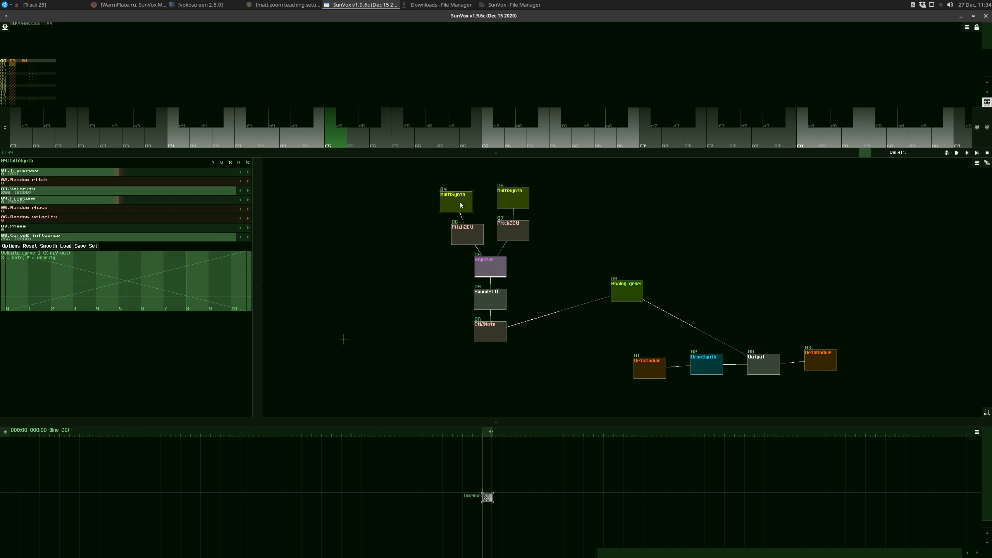
{"action": "left_click_drag", "start_coordinate": [666, 367], "coordinate": [614, 363]}
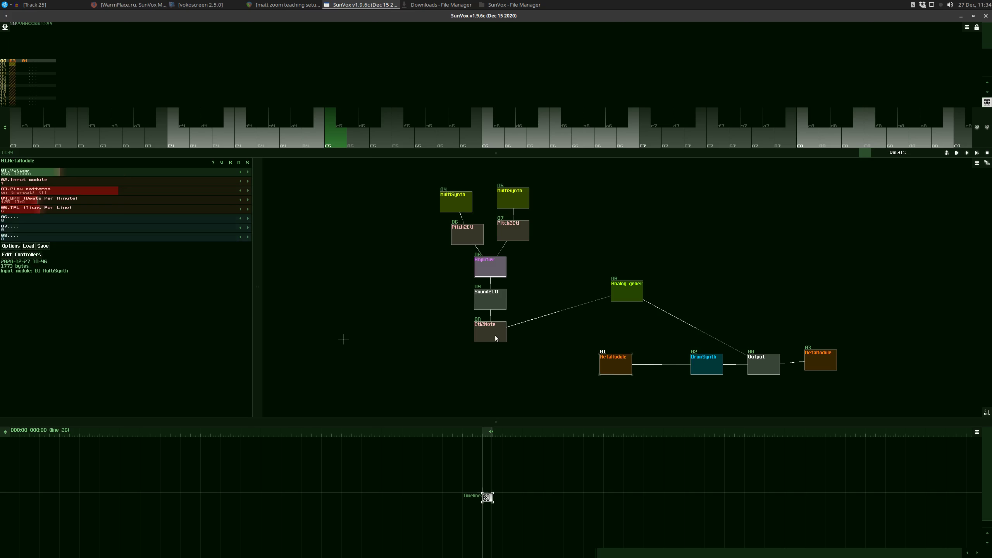
{"action": "left_click_drag", "start_coordinate": [496, 337], "coordinate": [606, 366]}
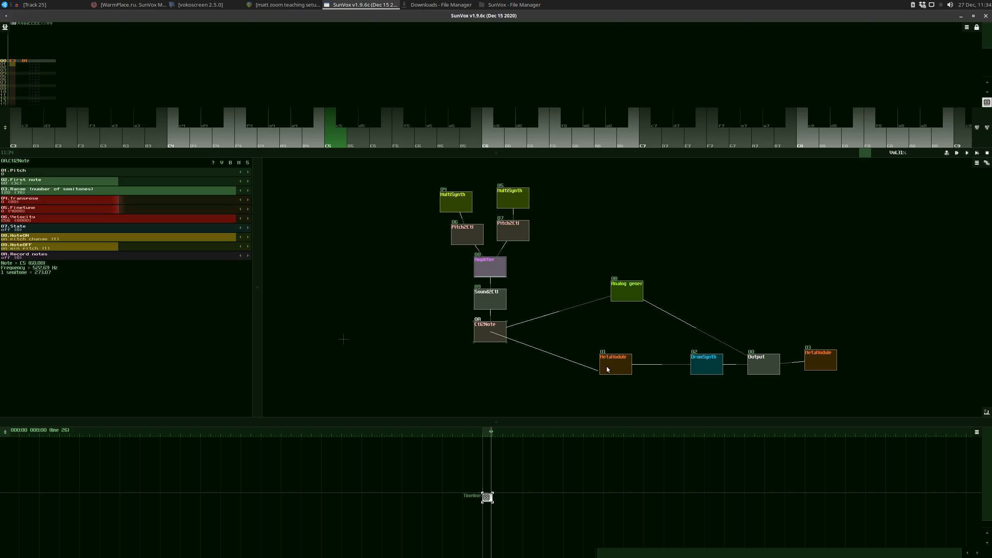
{"action": "left_click", "coordinate": [618, 296]}
{"action": "left_click_drag", "start_coordinate": [619, 293], "coordinate": [488, 332]}
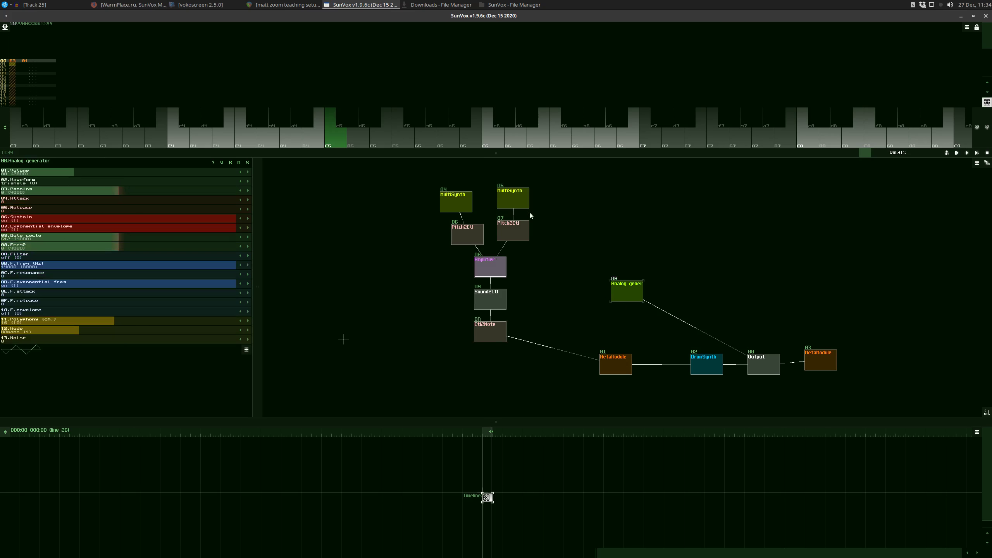
Step: Play C5 through MultiSynth 04 and then through MultiSynth 05 to test starting and stopping the drum pattern
{"action": "left_click", "coordinate": [453, 198]}
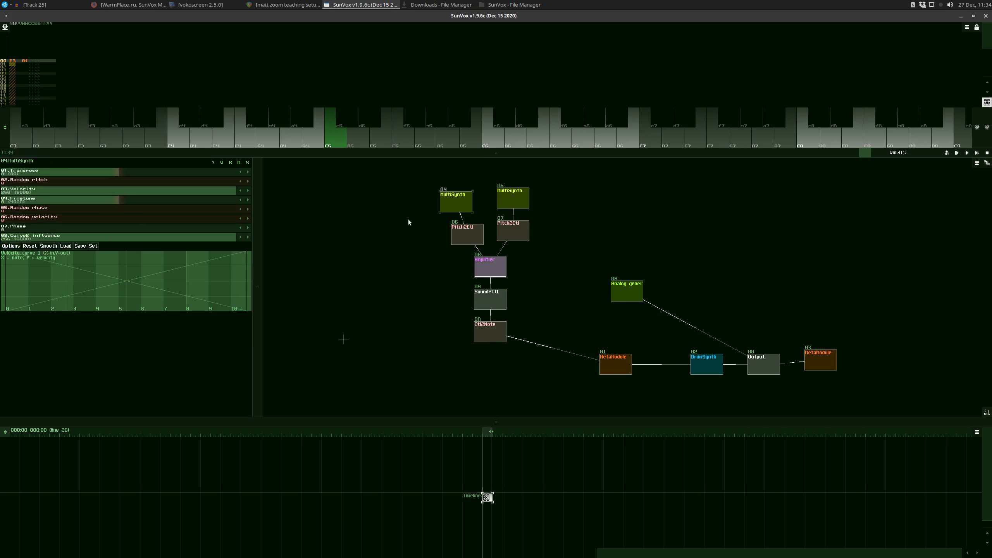
{"action": "left_click", "coordinate": [333, 146]}
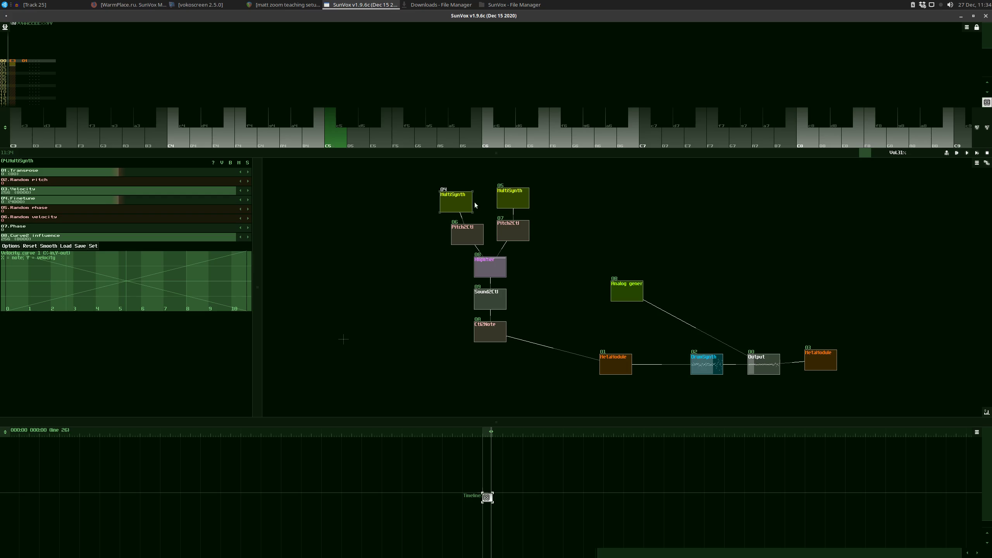
{"action": "left_click", "coordinate": [515, 197]}
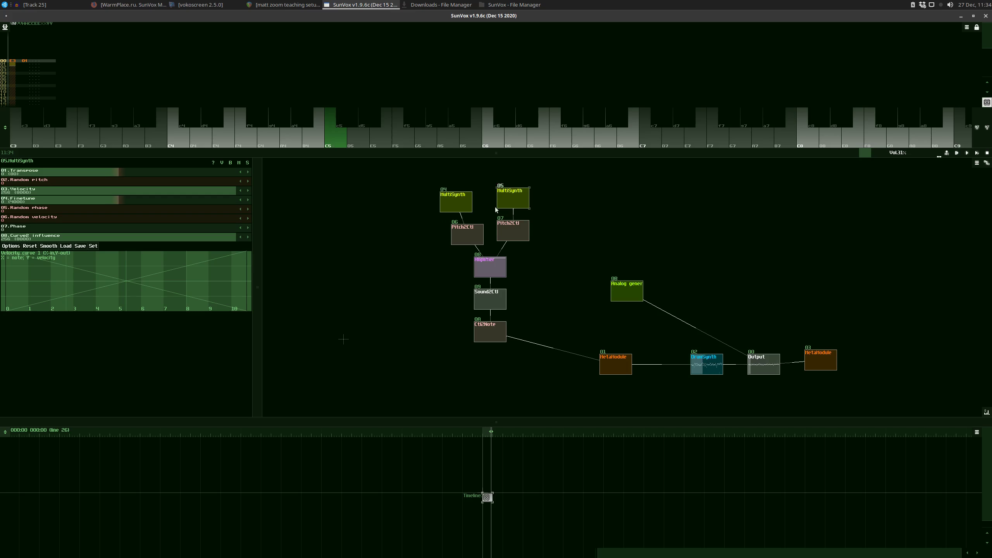
{"action": "left_click", "coordinate": [330, 141]}
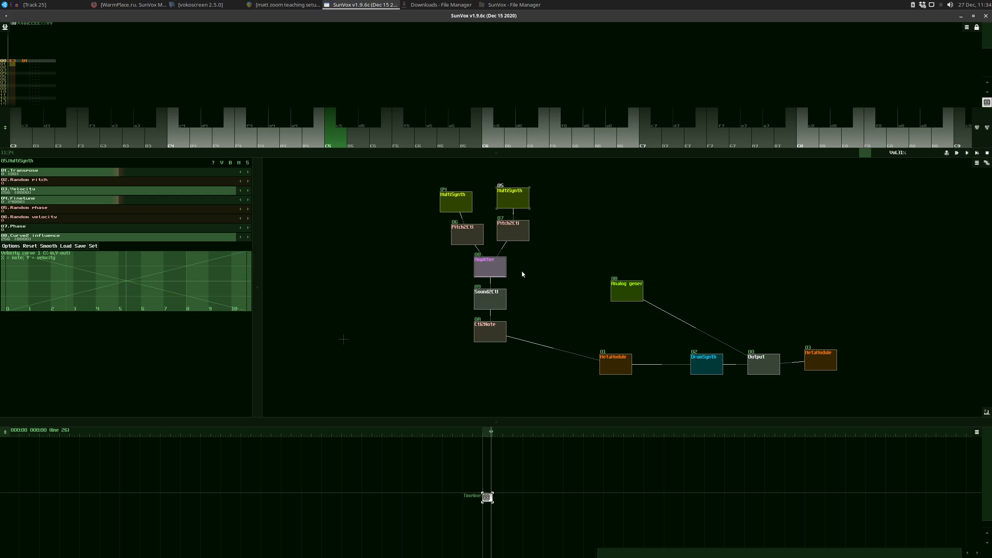
Step: Shift MultiSynth 05 outward from Pitch2Ctl 07 and place MetaModule 01 and the DrumSynth closer together
{"action": "left_click_drag", "start_coordinate": [513, 199], "coordinate": [525, 196]}
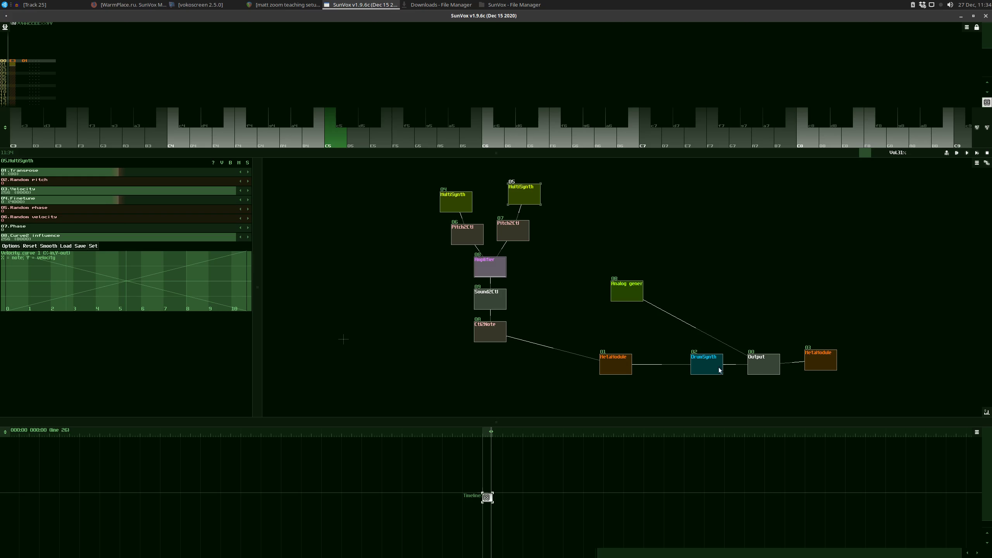
{"action": "left_click_drag", "start_coordinate": [601, 340], "coordinate": [615, 326]}
{"action": "left_click", "coordinate": [694, 356]}
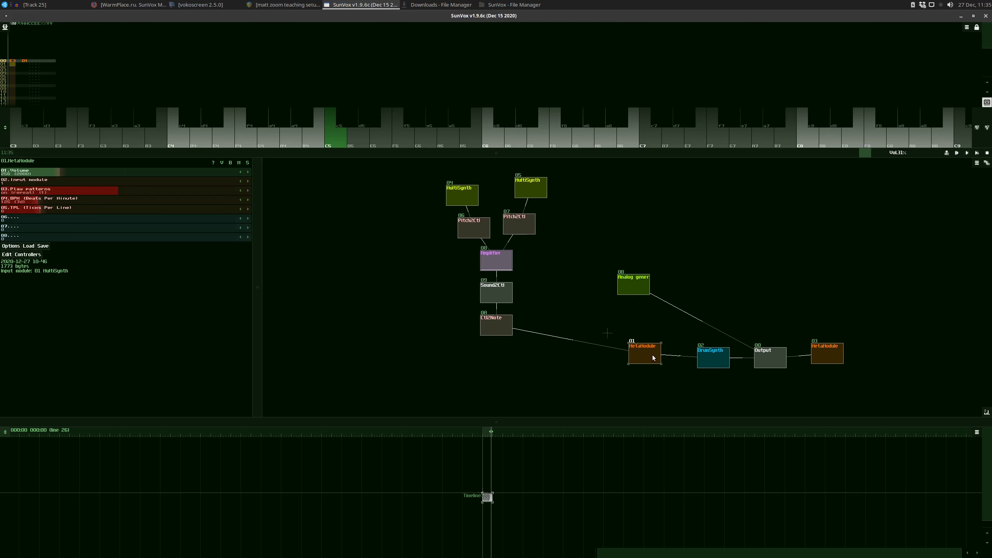
{"action": "left_click_drag", "start_coordinate": [694, 356], "coordinate": [665, 358]}
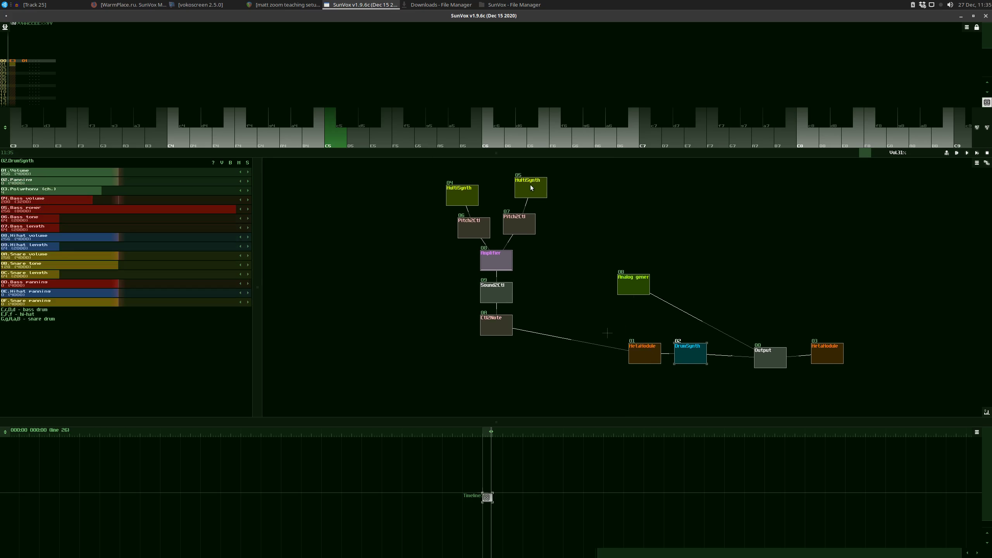
{"action": "left_click", "coordinate": [530, 184]}
{"action": "left_click_drag", "start_coordinate": [684, 355], "coordinate": [695, 359]}
{"action": "left_click", "coordinate": [659, 355]}
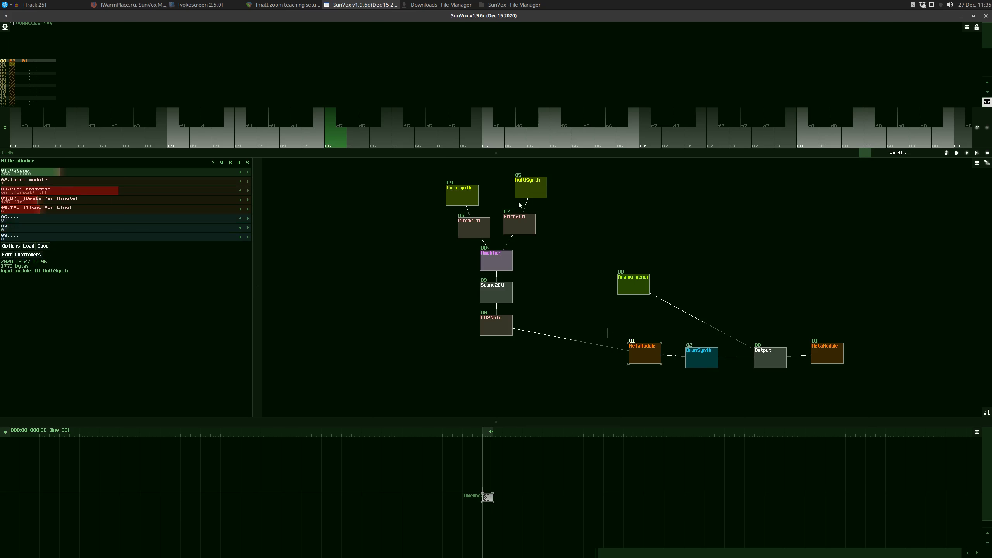
Step: Move MultiSynth 05 farther out to the side of Pitch2Ctl 07
{"action": "left_click", "coordinate": [532, 194]}
{"action": "left_click_drag", "start_coordinate": [529, 193], "coordinate": [540, 196]}
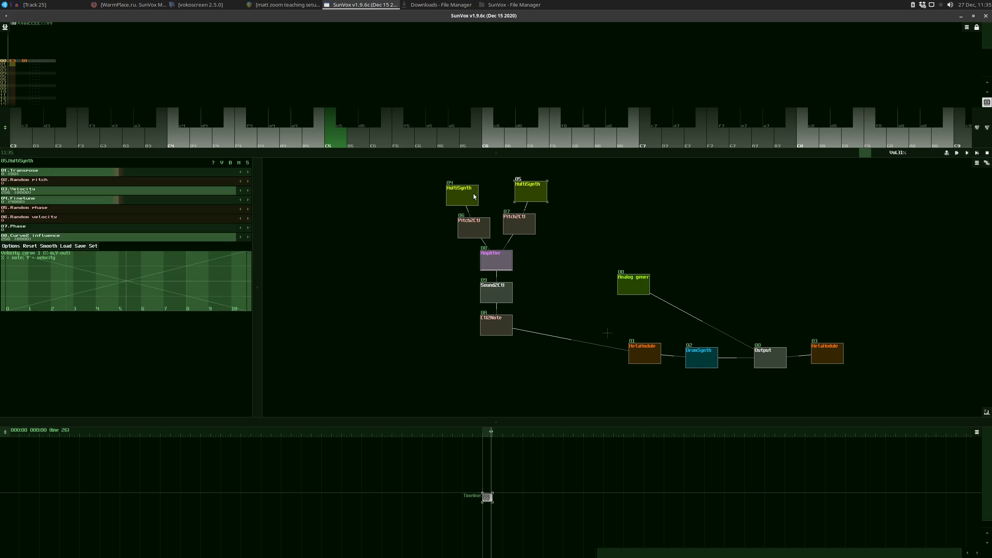
{"action": "left_click", "coordinate": [527, 191]}
{"action": "left_click_drag", "start_coordinate": [538, 202], "coordinate": [565, 194]}
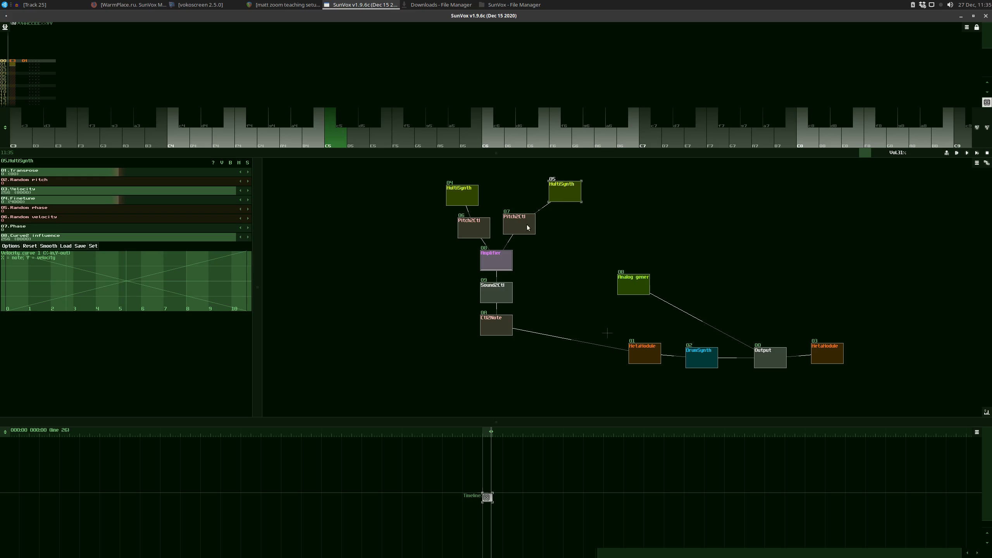
{"action": "left_click_drag", "start_coordinate": [568, 189], "coordinate": [572, 188]}
{"action": "left_click_drag", "start_coordinate": [564, 190], "coordinate": [552, 186]}
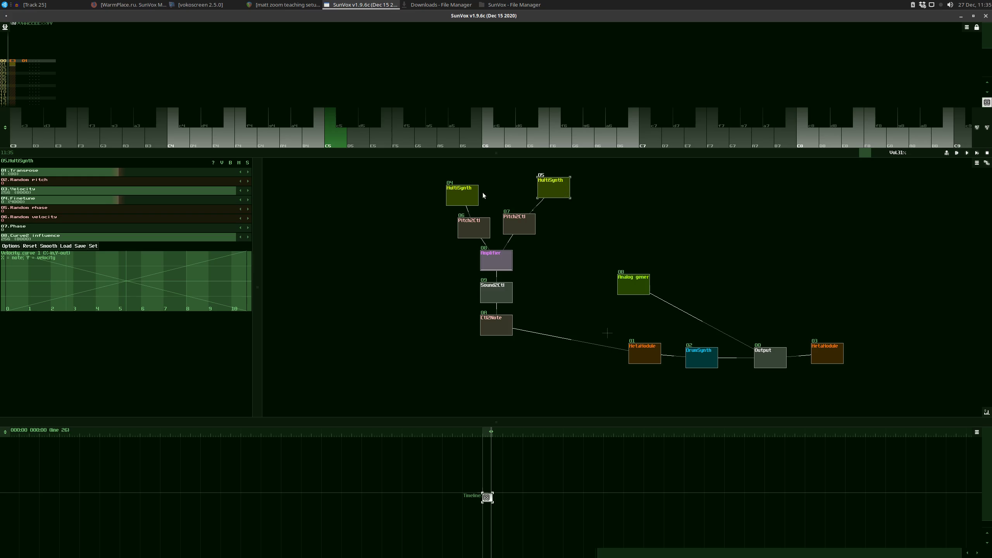
{"action": "left_click_drag", "start_coordinate": [497, 203], "coordinate": [550, 202]}
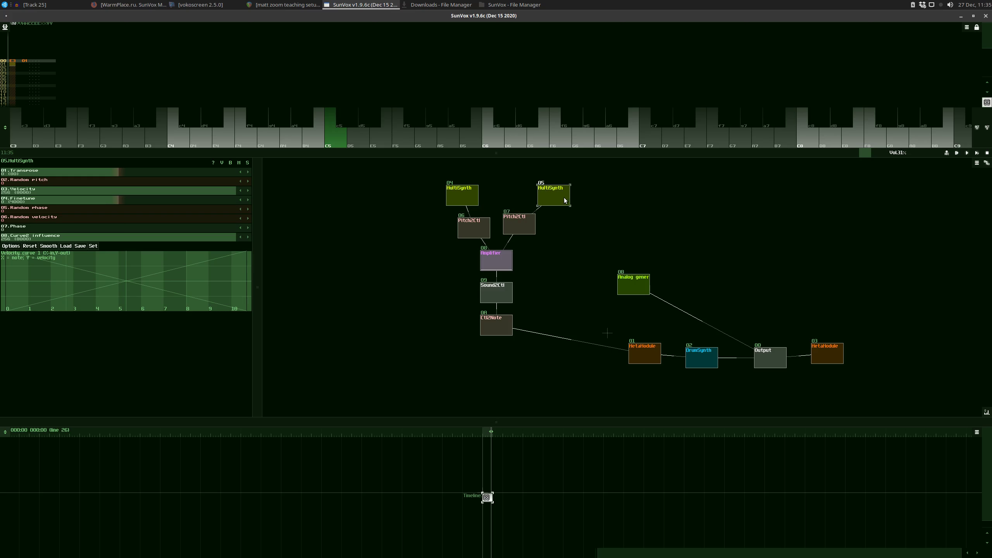
Step: Pack the Pitch2Ctl, Amplifier, Sound2Ctl and Ctl2Note modules closer together and spread MultiSynths 04 and 05 apart above them
{"action": "left_click_drag", "start_coordinate": [475, 228], "coordinate": [498, 283]}
{"action": "left_click_drag", "start_coordinate": [496, 326], "coordinate": [494, 318]}
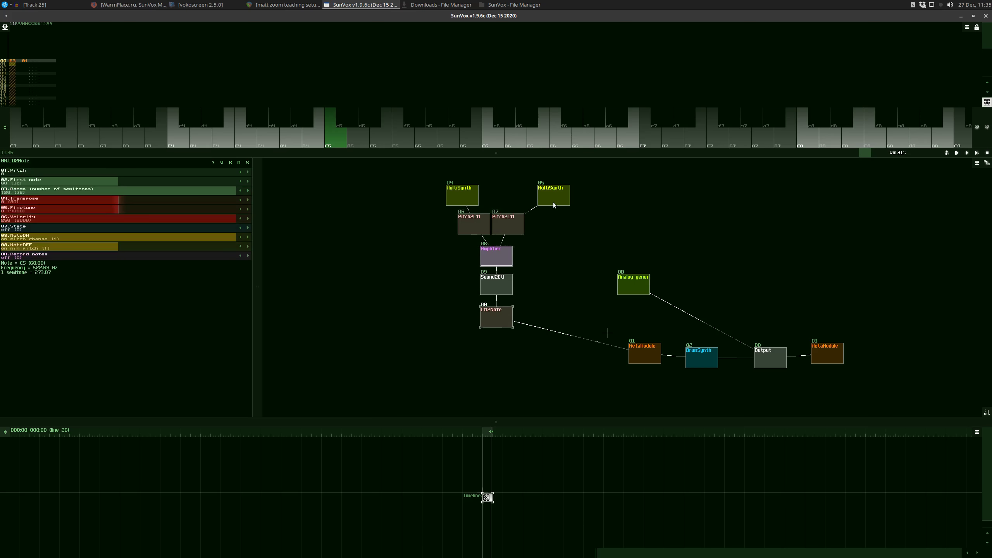
{"action": "left_click_drag", "start_coordinate": [553, 201], "coordinate": [564, 194]}
{"action": "left_click_drag", "start_coordinate": [458, 198], "coordinate": [439, 190]}
{"action": "key", "text": "ctrl+z"}
{"action": "left_click", "coordinate": [564, 185]}
{"action": "left_click_drag", "start_coordinate": [550, 185], "coordinate": [549, 189]}
{"action": "left_click_drag", "start_coordinate": [468, 186], "coordinate": [445, 190]}
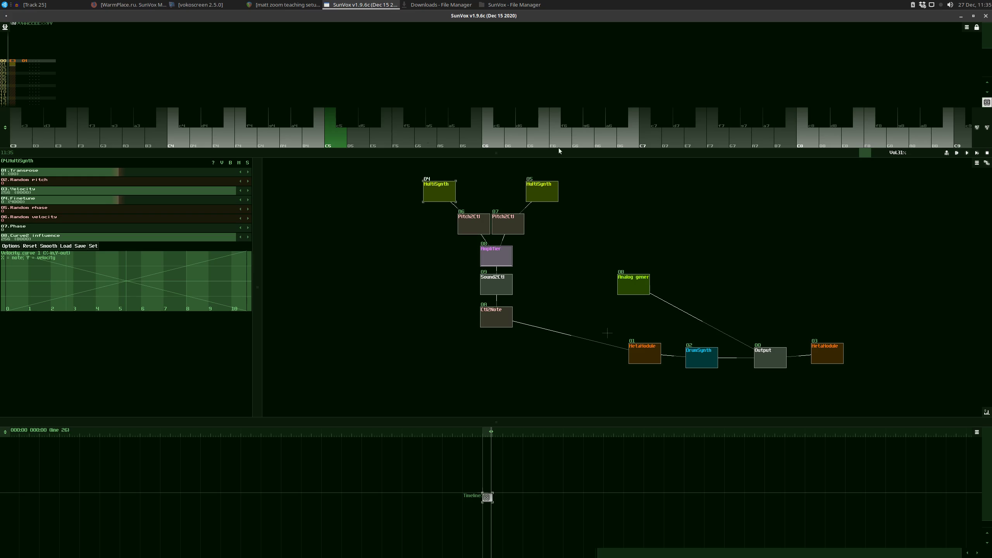
{"action": "left_click_drag", "start_coordinate": [432, 195], "coordinate": [432, 198]}
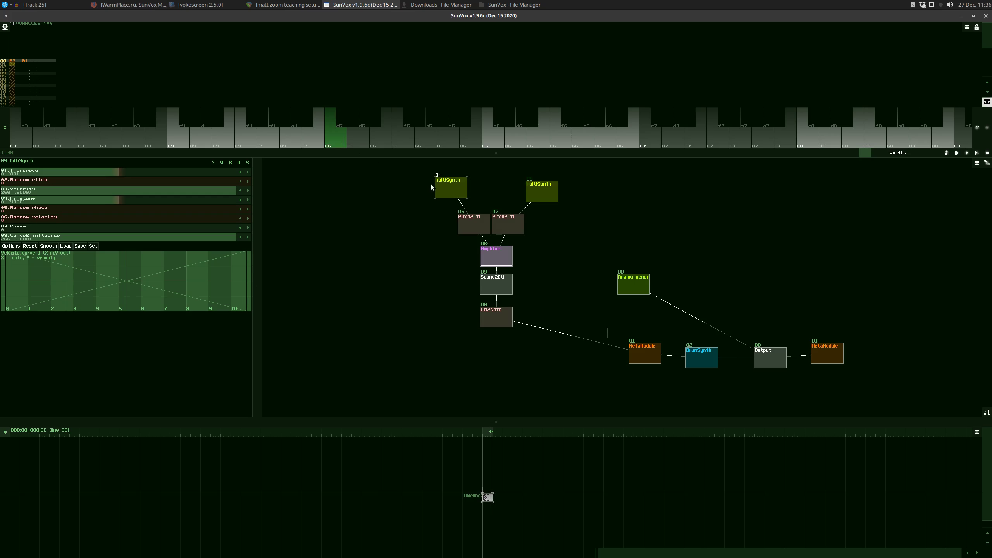
{"action": "mouse_move", "coordinate": [442, 188]}
{"action": "left_mouse_down"}
{"action": "mouse_move", "coordinate": [475, 196]}
{"action": "mouse_move", "coordinate": [434, 193]}
{"action": "mouse_move", "coordinate": [455, 191]}
{"action": "left_mouse_up"}
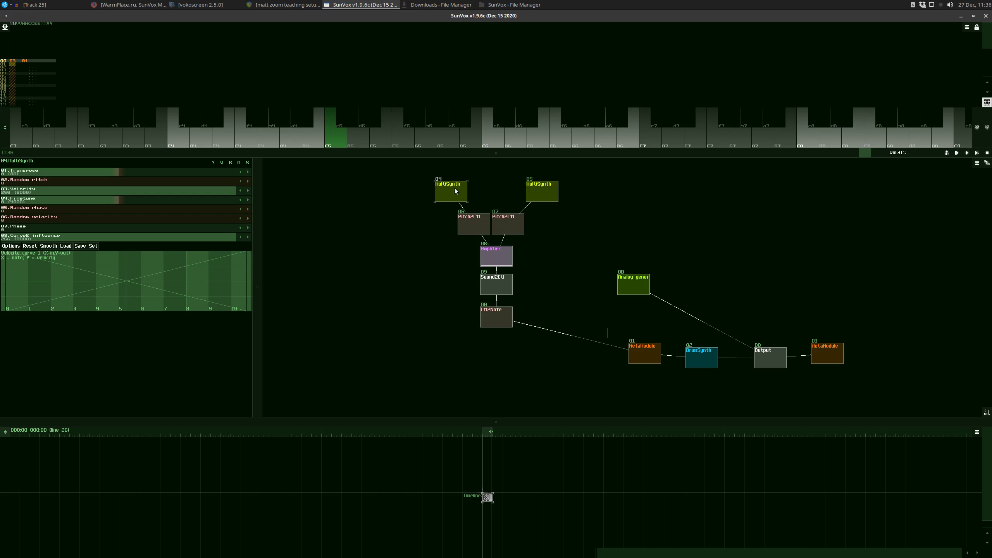
{"action": "left_click_drag", "start_coordinate": [537, 196], "coordinate": [537, 199]}
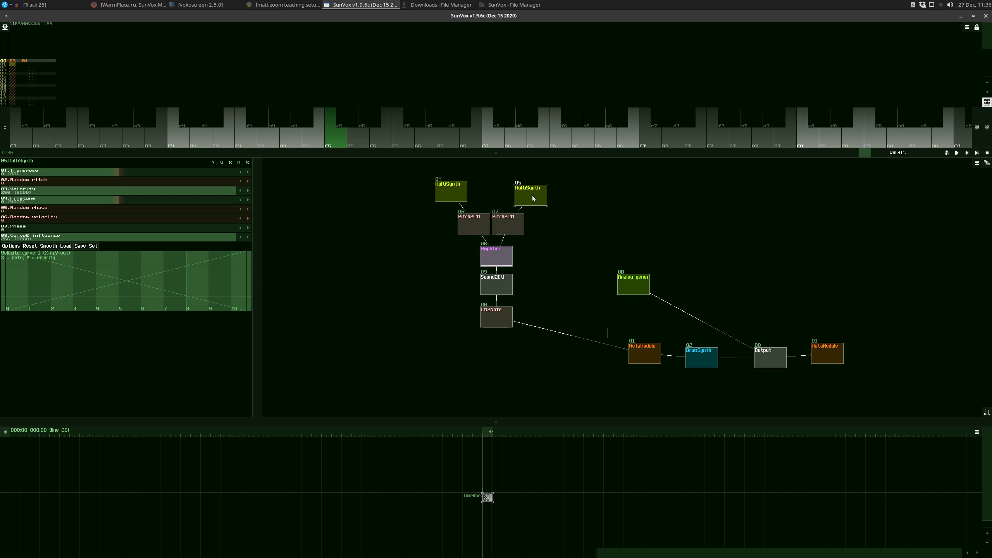
{"action": "left_click_drag", "start_coordinate": [450, 190], "coordinate": [436, 192]}
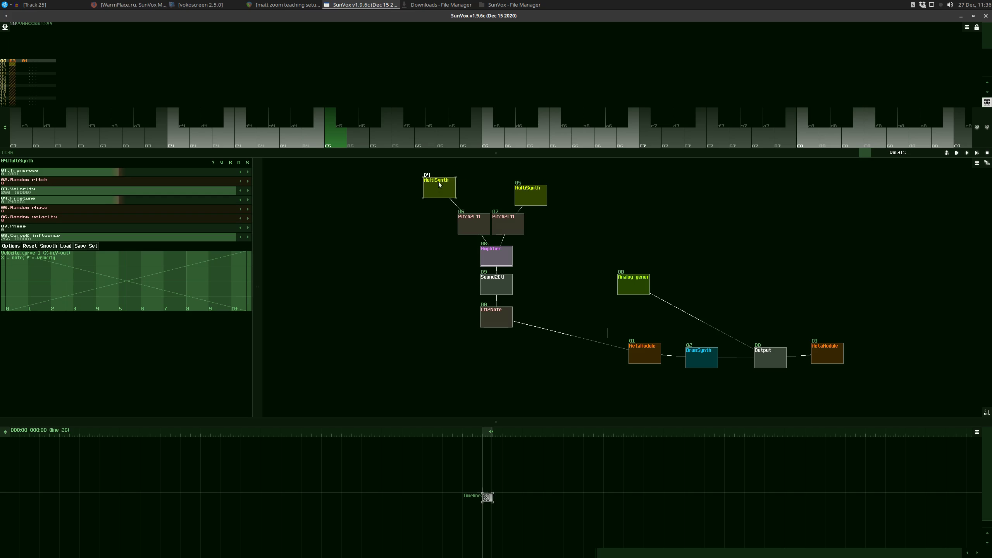
{"action": "mouse_move", "coordinate": [434, 188]}
{"action": "left_mouse_down"}
{"action": "mouse_move", "coordinate": [449, 191]}
{"action": "mouse_move", "coordinate": [433, 197]}
{"action": "left_mouse_up"}
{"action": "left_click_drag", "start_coordinate": [529, 193], "coordinate": [552, 191]}
Step: Enlarge the controller area for MultiSynth 04 and flatten its note-velocity curve to zero across all notes
{"action": "left_click", "coordinate": [437, 191]}
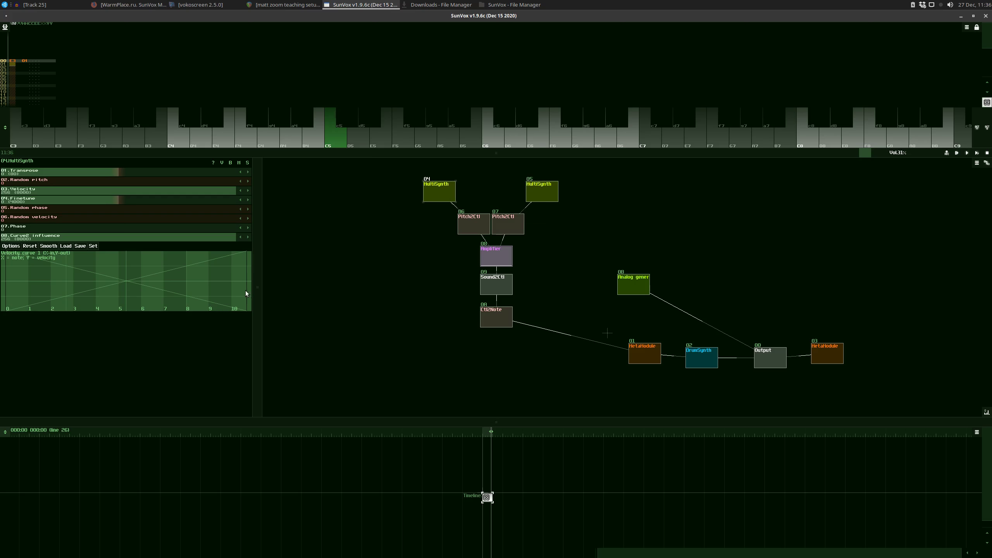
{"action": "left_click_drag", "start_coordinate": [257, 280], "coordinate": [319, 315]}
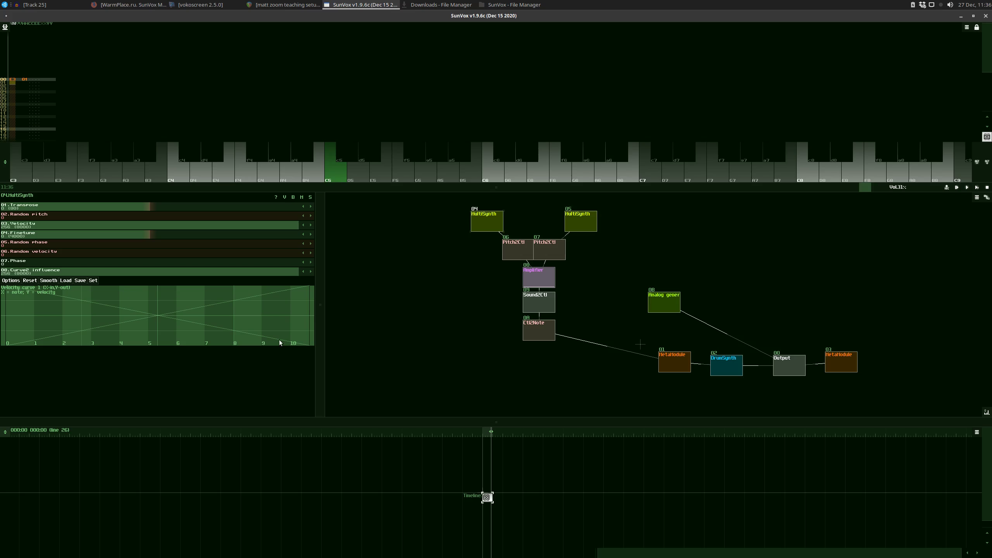
{"action": "mouse_move", "coordinate": [312, 343]}
{"action": "left_mouse_down"}
{"action": "mouse_move", "coordinate": [1, 347]}
{"action": "mouse_move", "coordinate": [29, 352]}
{"action": "left_mouse_up"}
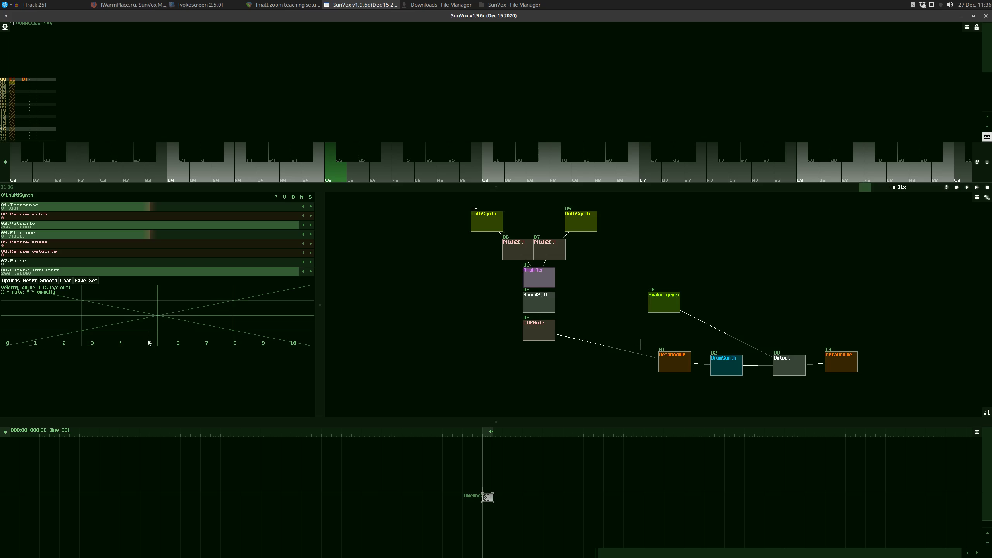
{"action": "left_click_drag", "start_coordinate": [485, 221], "coordinate": [487, 216]}
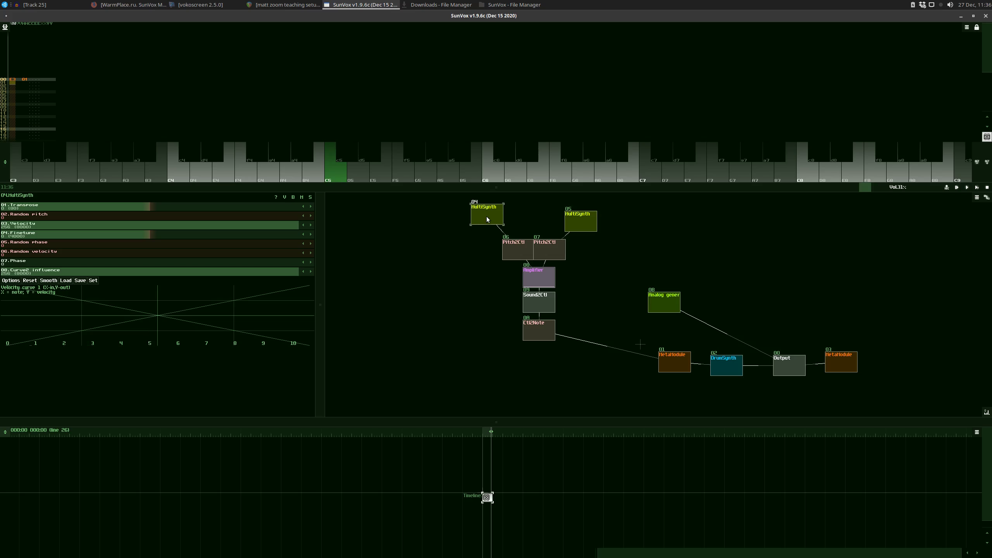
Step: Draw a single full-height spike at C5 in MultiSynth 04's velocity curve and clear the neighbouring notes
{"action": "left_click", "coordinate": [149, 328]}
{"action": "left_click_drag", "start_coordinate": [149, 328], "coordinate": [149, 321]}
{"action": "left_click_drag", "start_coordinate": [149, 286], "coordinate": [148, 280]}
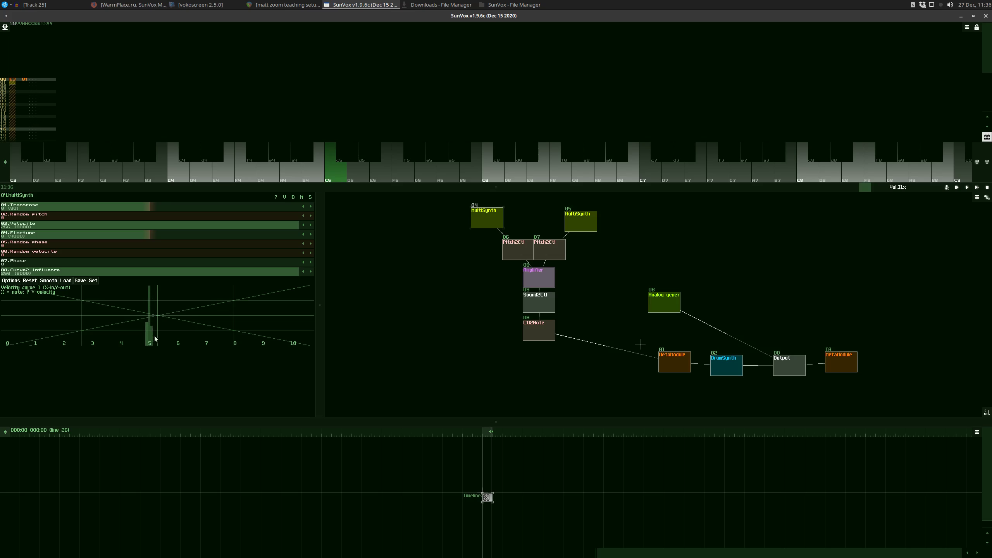
{"action": "left_click_drag", "start_coordinate": [152, 336], "coordinate": [152, 348]}
Step: Enable "Use static note C5" and "Ignore notes with zero velocity" for MultiSynth 04
{"action": "left_click", "coordinate": [7, 281]}
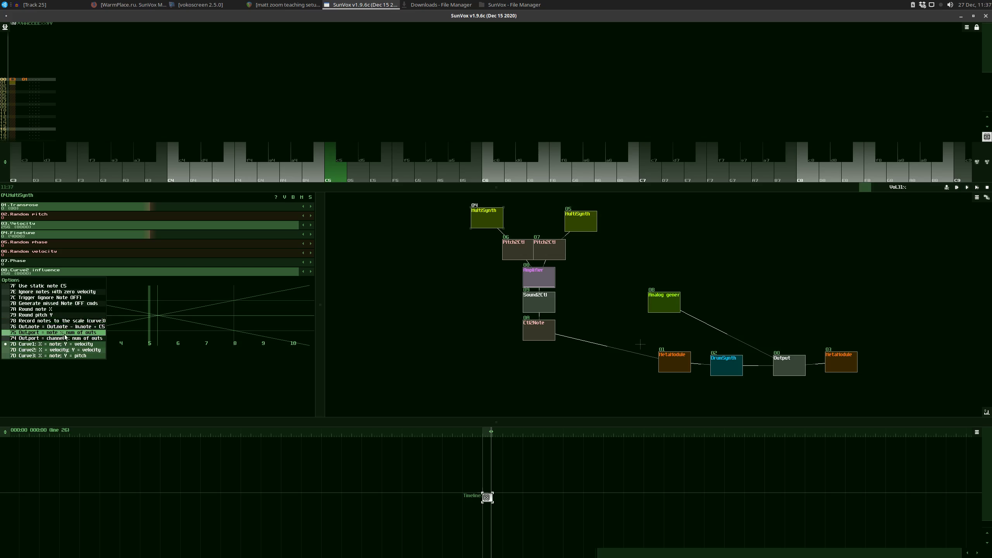
{"action": "left_click", "coordinate": [38, 288]}
{"action": "left_click", "coordinate": [9, 281]}
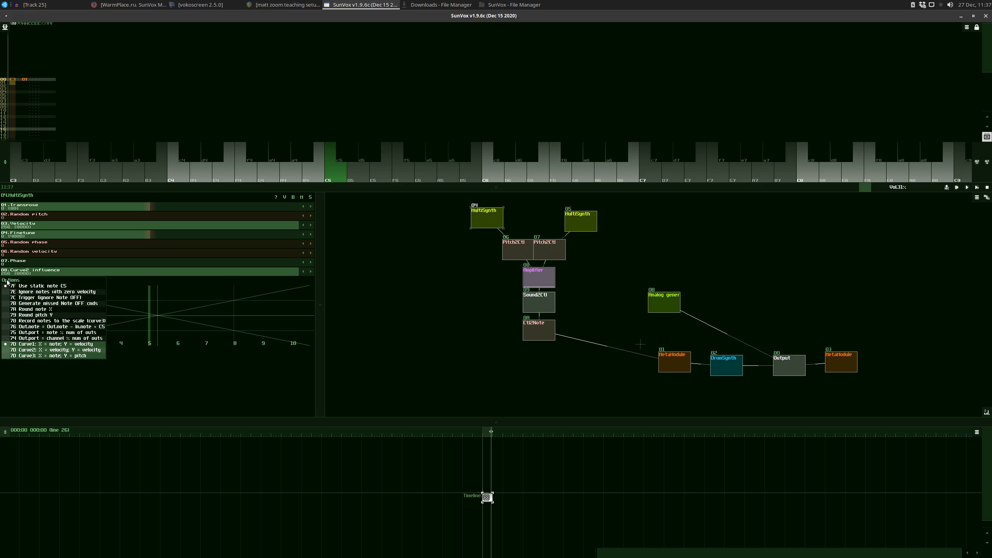
{"action": "left_click", "coordinate": [38, 293]}
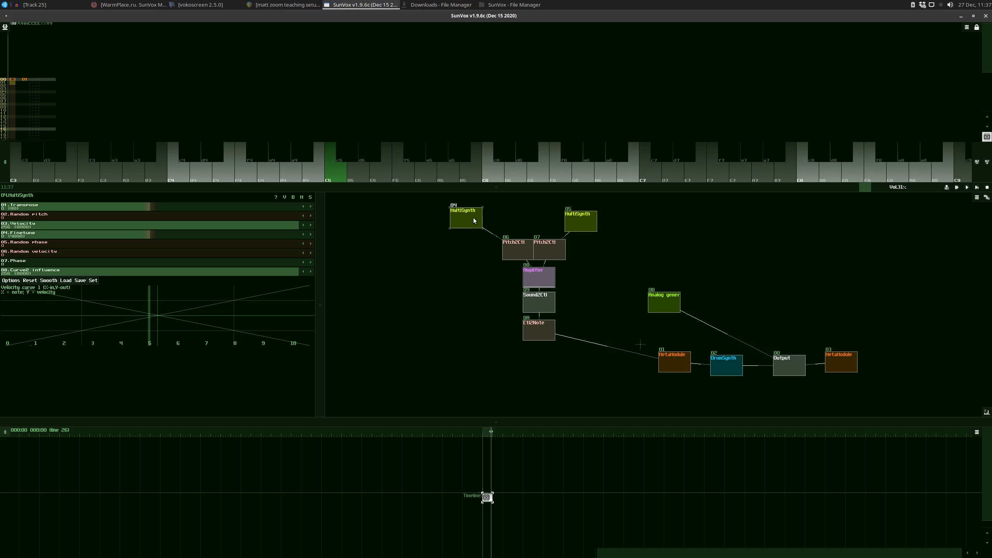
Step: Test MultiSynth 04's note filter by playing C6, E5 and D5, followed by C5
{"action": "left_click", "coordinate": [489, 176]}
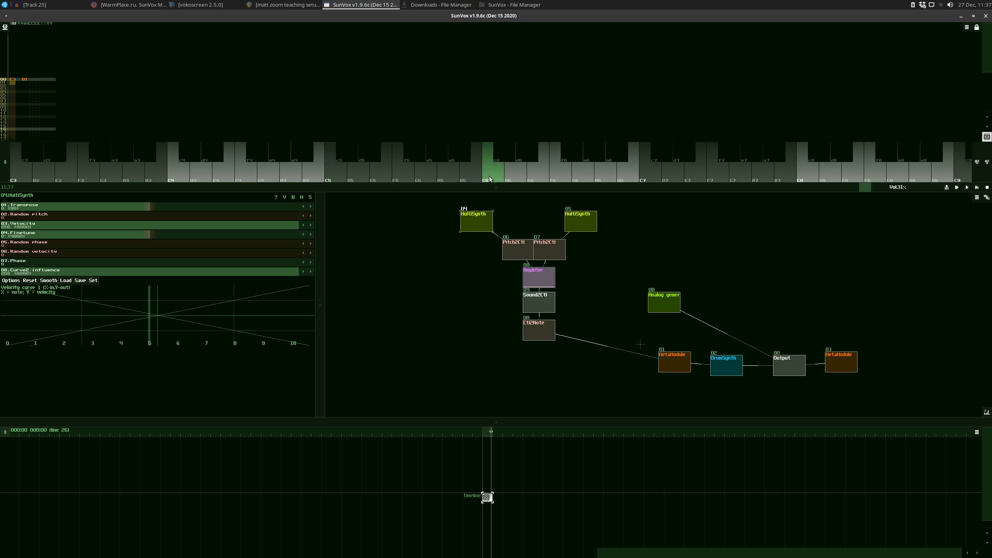
{"action": "left_click", "coordinate": [489, 176]}
{"action": "left_click", "coordinate": [489, 176]}
{"action": "left_click", "coordinate": [489, 176]}
{"action": "left_click", "coordinate": [384, 171]}
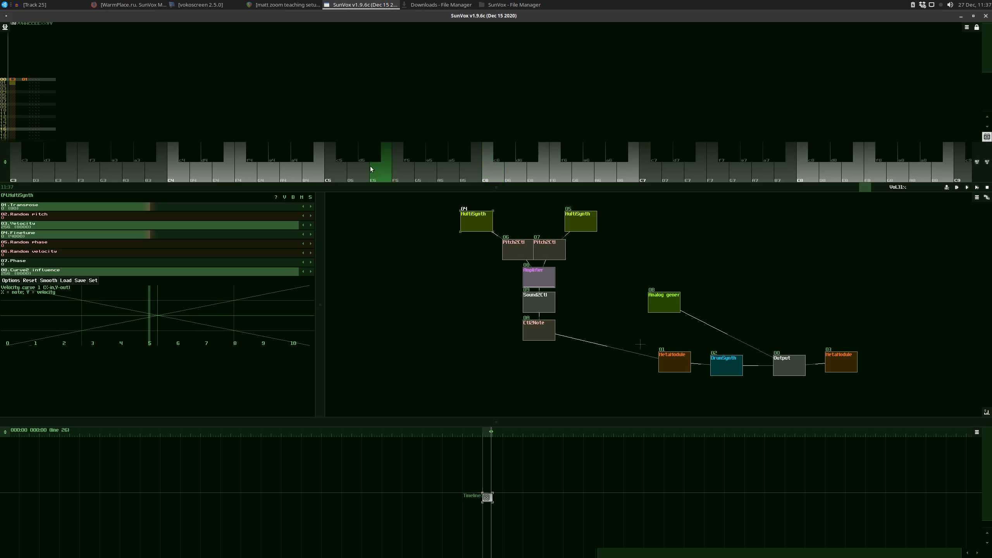
{"action": "left_click", "coordinate": [355, 165]}
{"action": "left_click", "coordinate": [334, 174]}
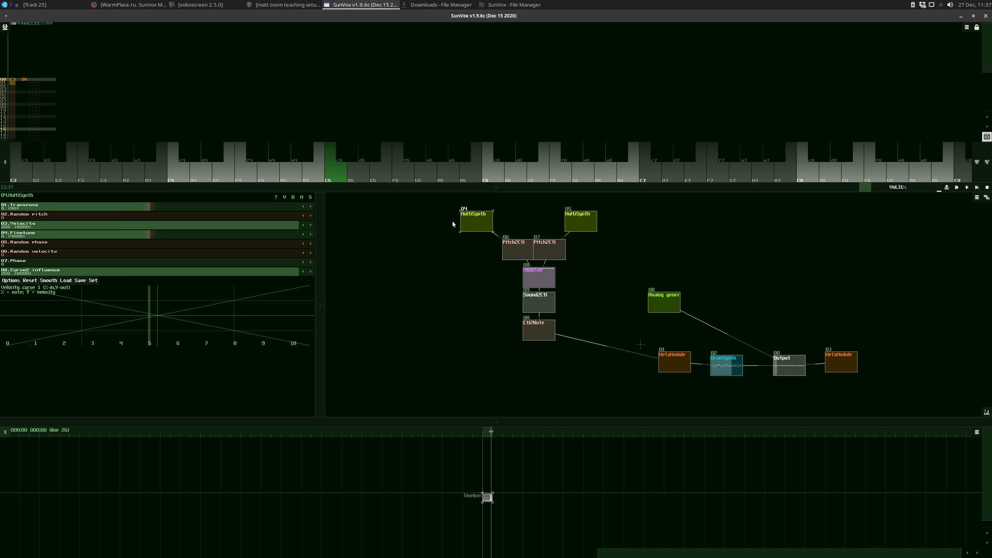
Step: Select MultiSynth 05, move it nearer to Pitch2Ctl 07 and play D5 to stop the drum pattern
{"action": "left_click", "coordinate": [587, 220]}
{"action": "left_click_drag", "start_coordinate": [577, 226], "coordinate": [567, 222]}
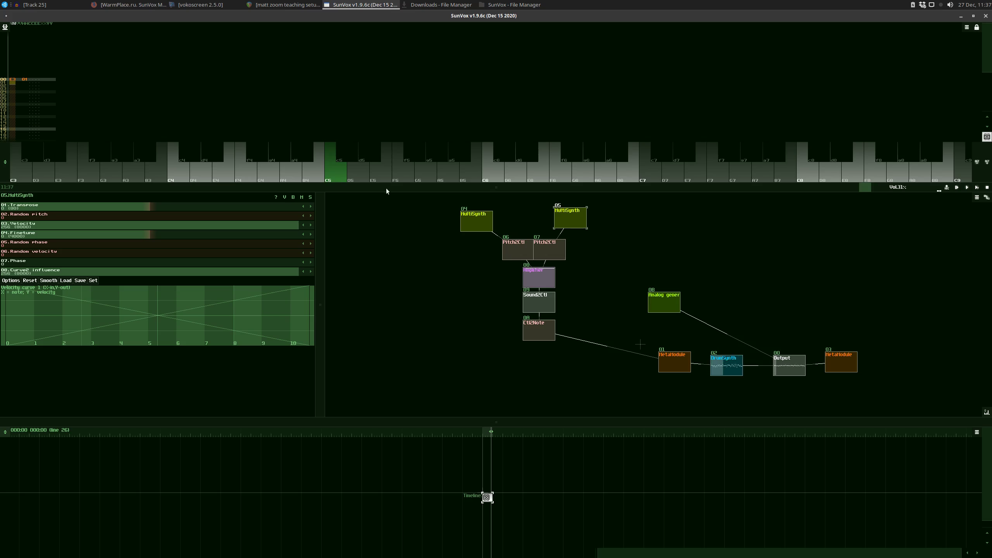
{"action": "left_click", "coordinate": [355, 176]}
{"action": "left_click_drag", "start_coordinate": [569, 219], "coordinate": [563, 227]}
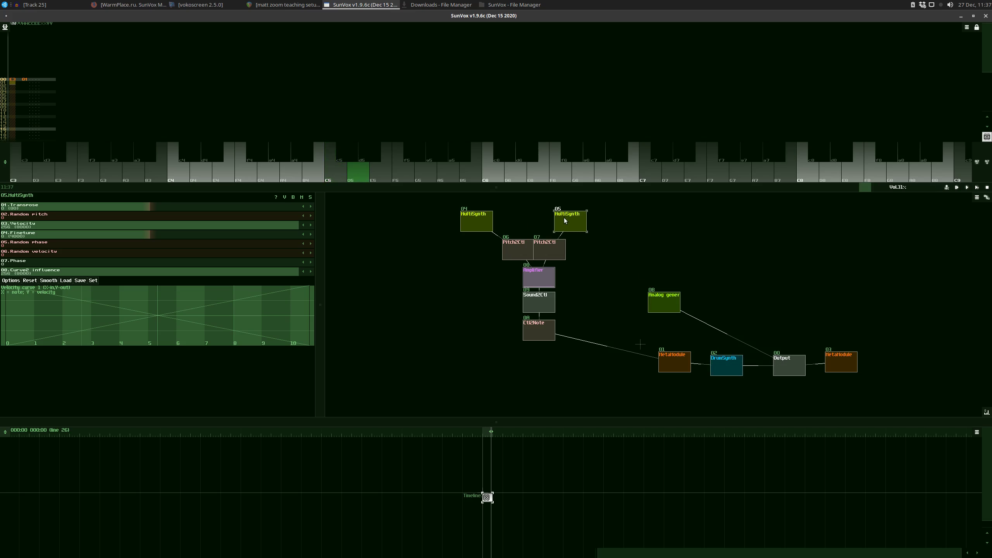
Step: Flatten MultiSynth 05's note-velocity curve to zero across all notes
{"action": "left_click", "coordinate": [152, 344]}
{"action": "mouse_move", "coordinate": [310, 343]}
{"action": "left_mouse_down"}
{"action": "mouse_move", "coordinate": [132, 332]}
{"action": "mouse_move", "coordinate": [8, 341]}
{"action": "mouse_move", "coordinate": [181, 346]}
{"action": "left_mouse_up"}
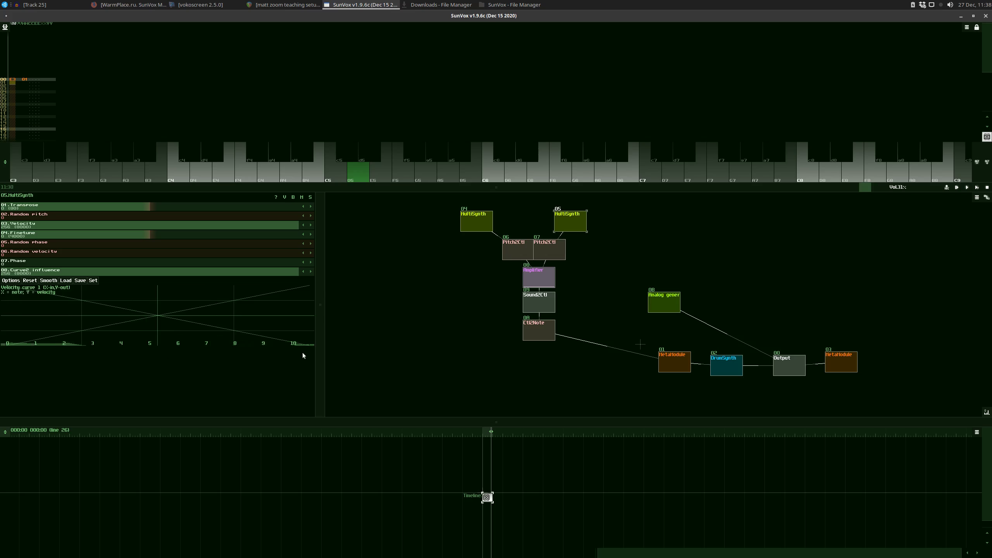
{"action": "left_click_drag", "start_coordinate": [45, 346], "coordinate": [0, 346]}
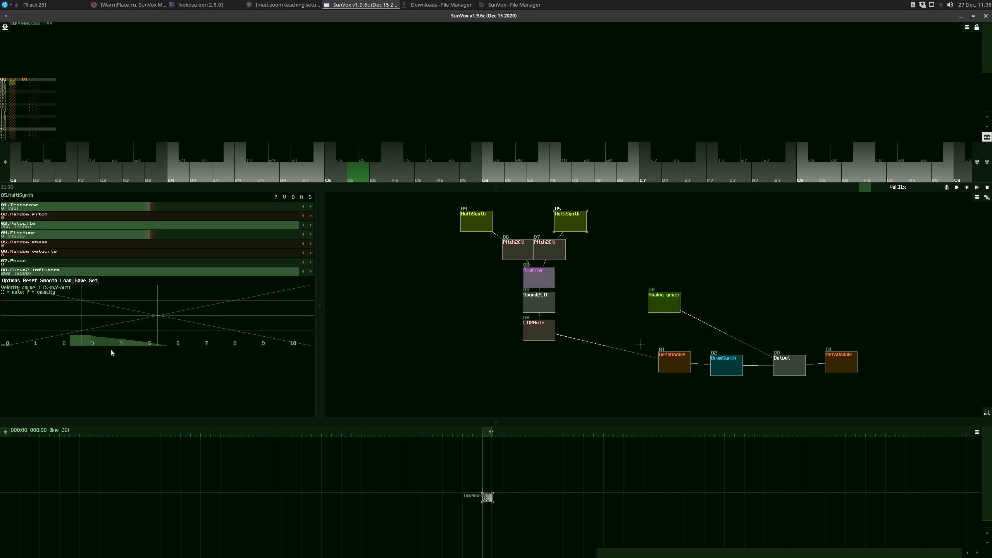
{"action": "left_click_drag", "start_coordinate": [111, 353], "coordinate": [172, 358]}
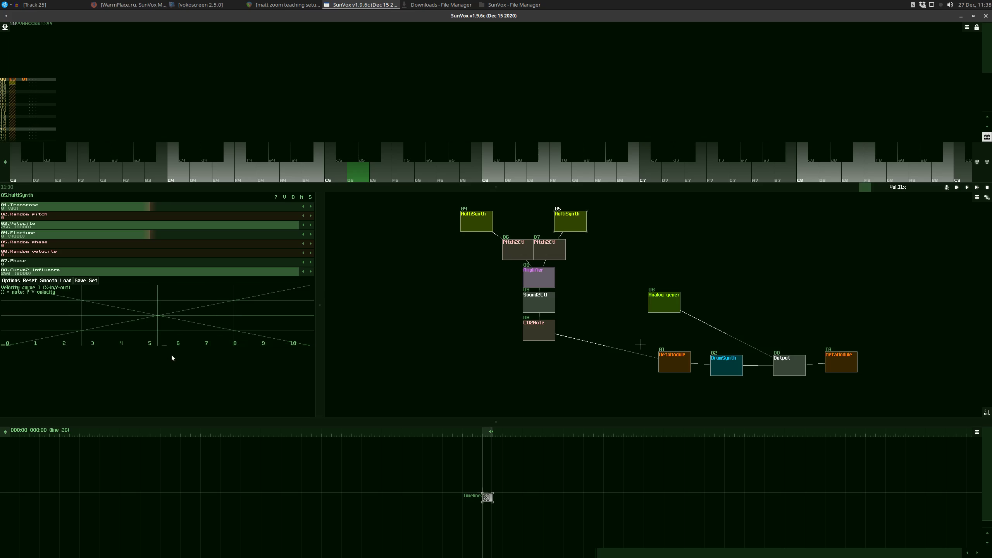
Step: Draw a single full-height spike just above the octave 5 mark in MultiSynth 05's velocity curve
{"action": "left_click_drag", "start_coordinate": [153, 344], "coordinate": [154, 283]}
{"action": "left_click", "coordinate": [153, 342]}
{"action": "left_click_drag", "start_coordinate": [158, 347], "coordinate": [158, 289]}
{"action": "left_click", "coordinate": [157, 345]}
{"action": "left_click", "coordinate": [156, 287]}
Step: Enable the static note C5 and ignore-notes-with-zero-velocity options on MultiSynth 05
{"action": "left_click", "coordinate": [10, 281]}
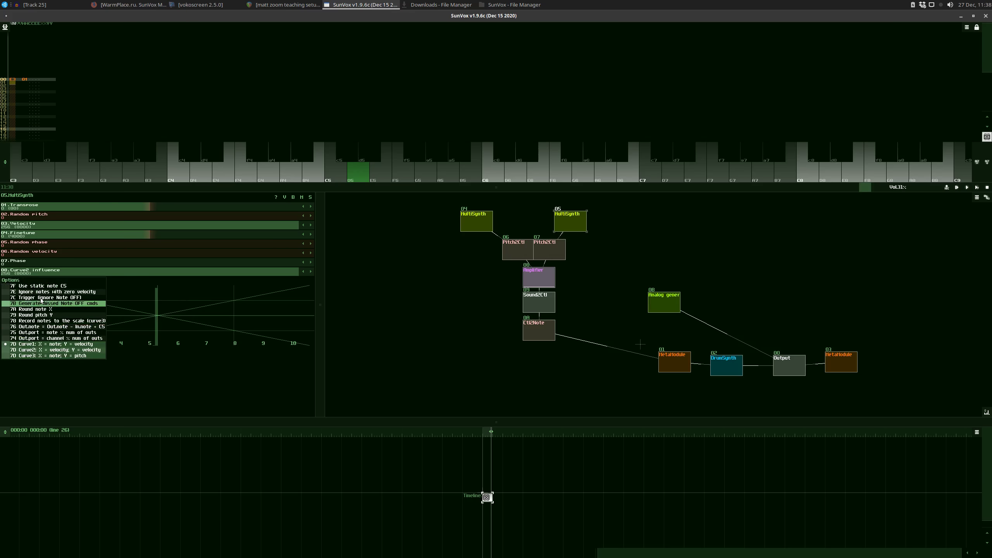
{"action": "left_click", "coordinate": [39, 287]}
{"action": "left_click", "coordinate": [10, 280]}
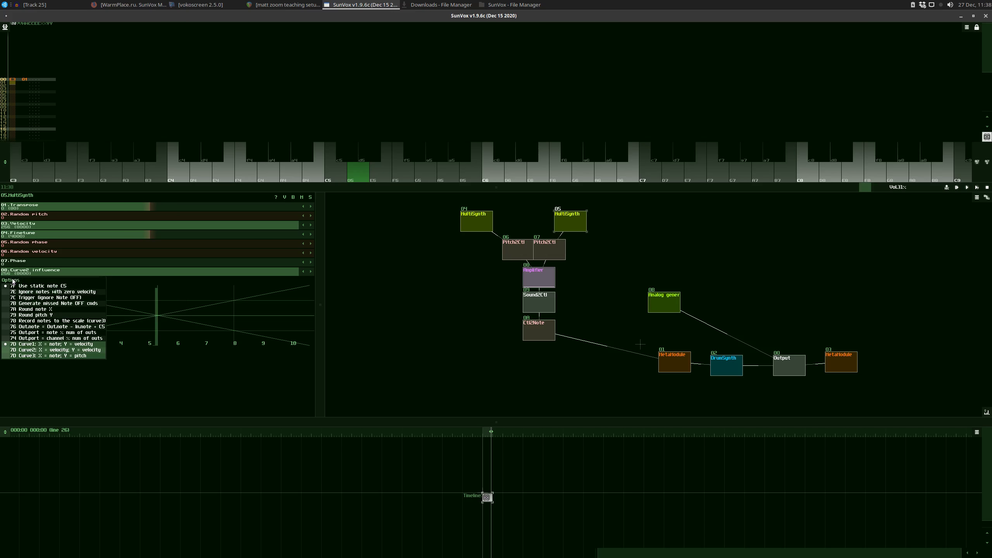
{"action": "left_click", "coordinate": [54, 293]}
Step: Select MultiSynth 04 and play C5 to start the drum pattern
{"action": "left_click", "coordinate": [473, 219]}
{"action": "left_click", "coordinate": [341, 170]}
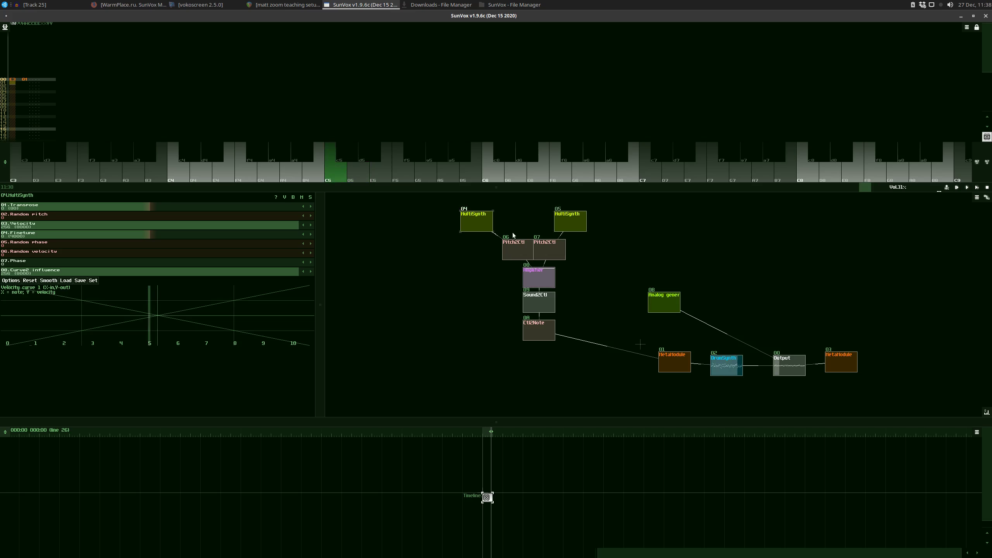
Step: Test MultiSynth 05's note filter by playing the white keys from C6 down to E5, followed by D5 to stop the drum pattern
{"action": "left_click", "coordinate": [569, 220]}
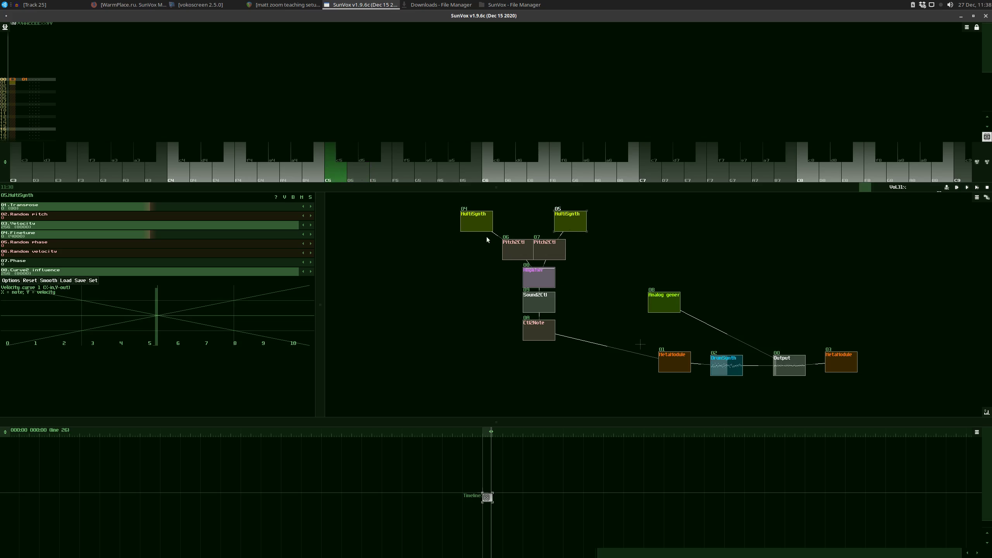
{"action": "left_click", "coordinate": [489, 175]}
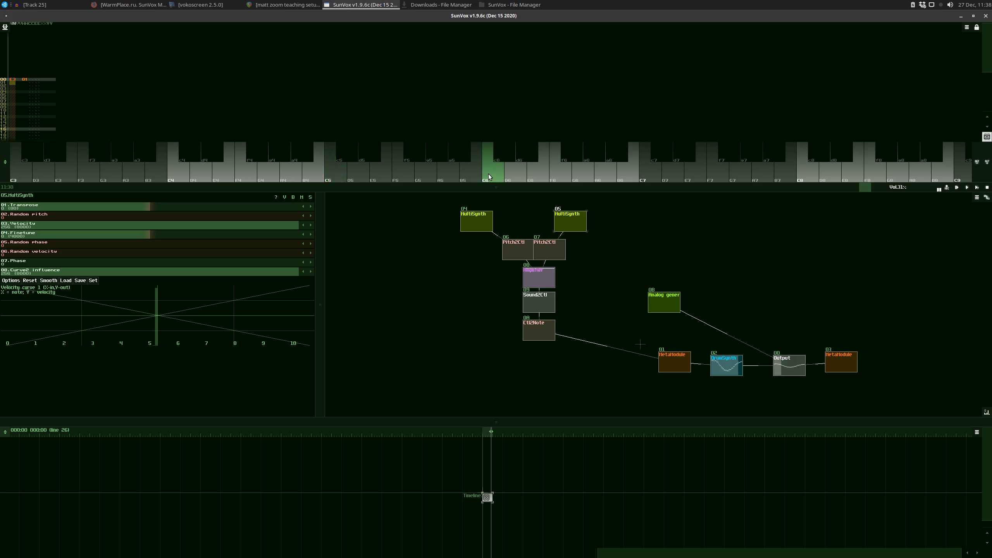
{"action": "left_click", "coordinate": [488, 176]}
{"action": "left_click", "coordinate": [467, 176]}
{"action": "left_click", "coordinate": [447, 176]}
{"action": "left_click", "coordinate": [424, 174]}
{"action": "left_click", "coordinate": [401, 175]}
{"action": "left_click", "coordinate": [383, 177]}
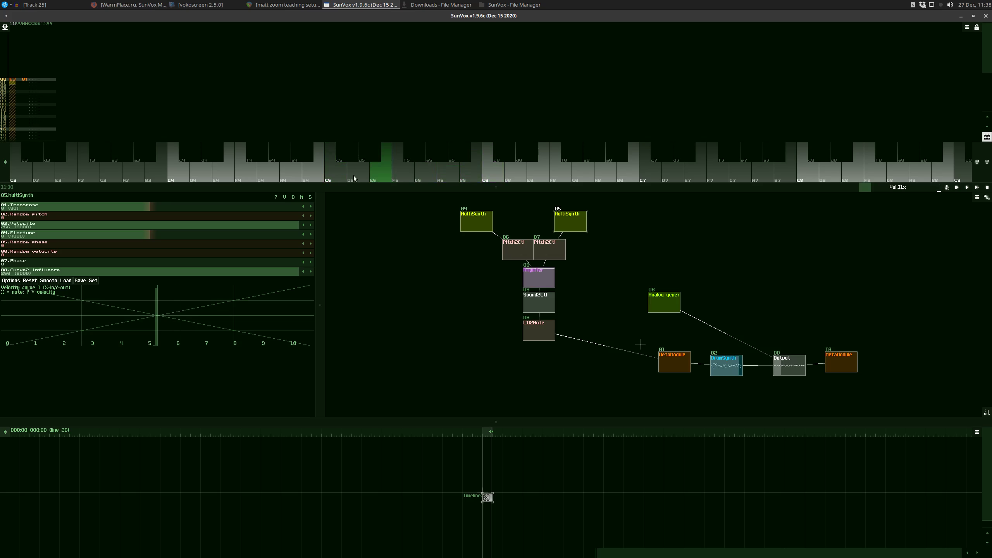
{"action": "left_click", "coordinate": [356, 177]}
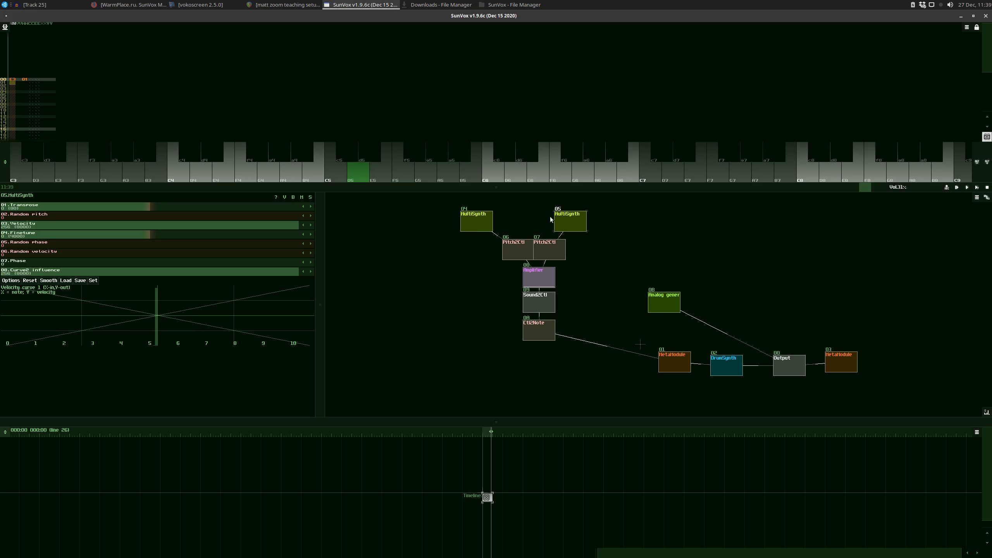
Step: Move MultiSynth 05 slightly farther away from Pitch2Ctl 07
{"action": "left_click_drag", "start_coordinate": [570, 222], "coordinate": [592, 226]}
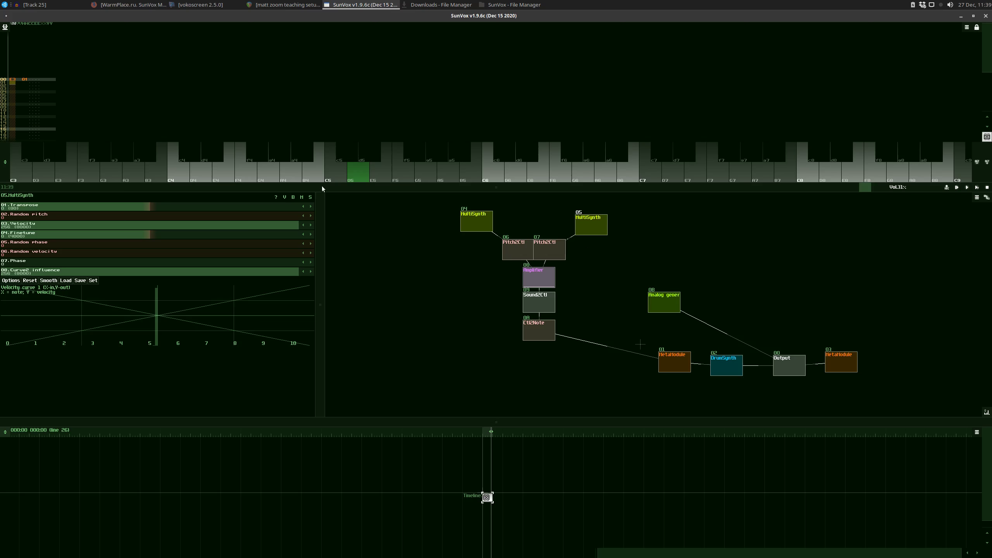
{"action": "left_click", "coordinate": [206, 3]}
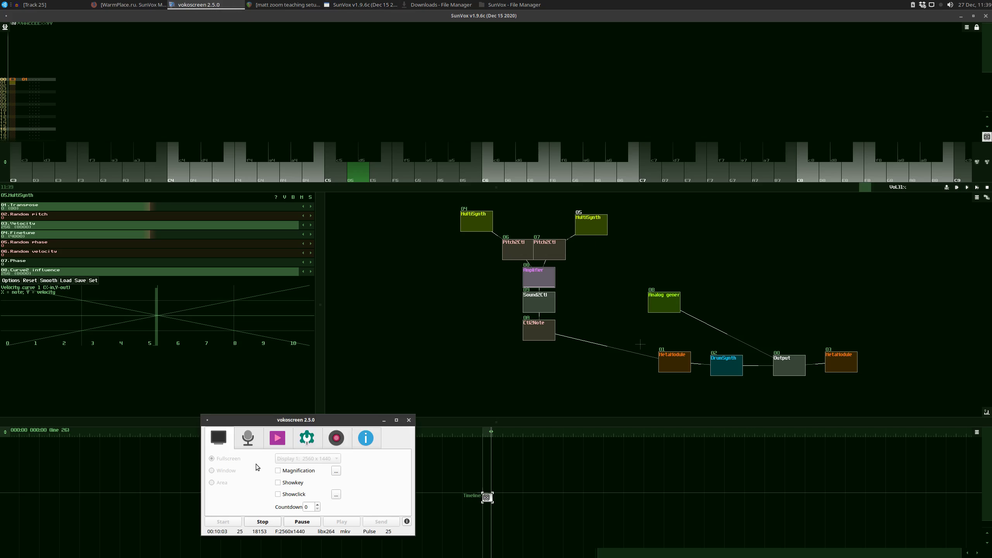